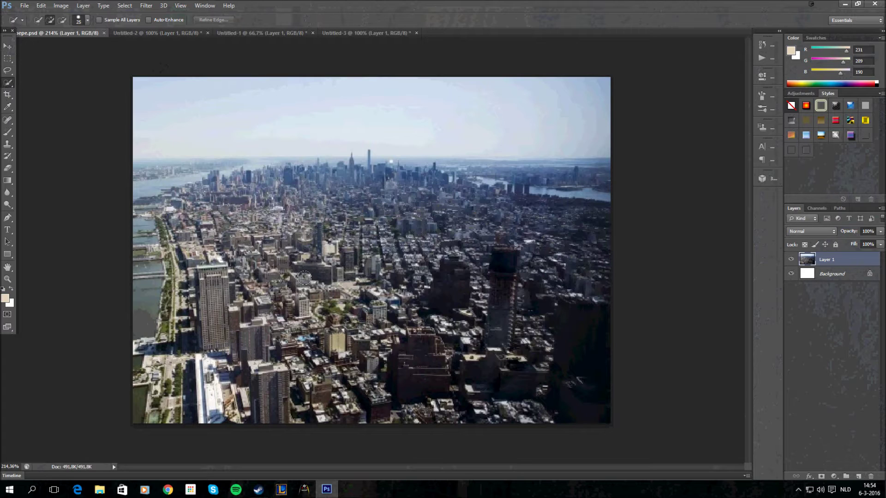
Step: In Untitled-2, Quick-Select the fuselage, nose, right cockpit window and selfie stick
left_click(175, 31)
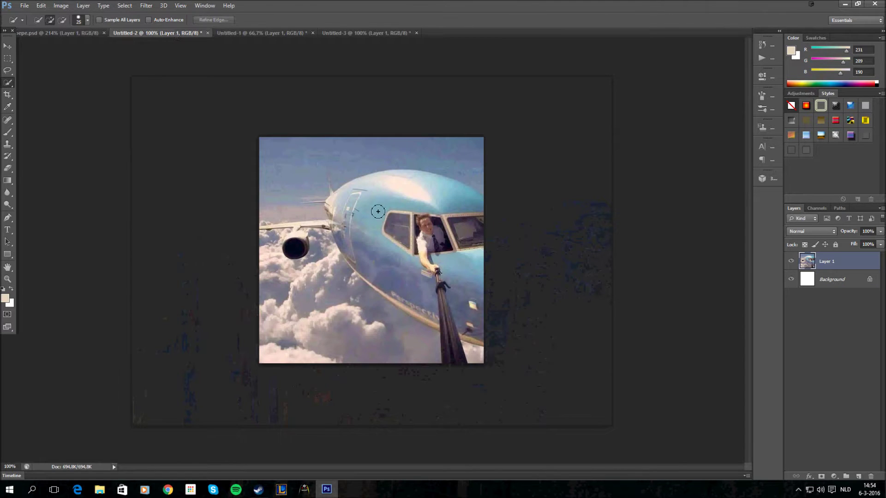
scroll(402, 243, "up", 2)
scroll(395, 239, "up", 2)
scroll(387, 235, "up", 2)
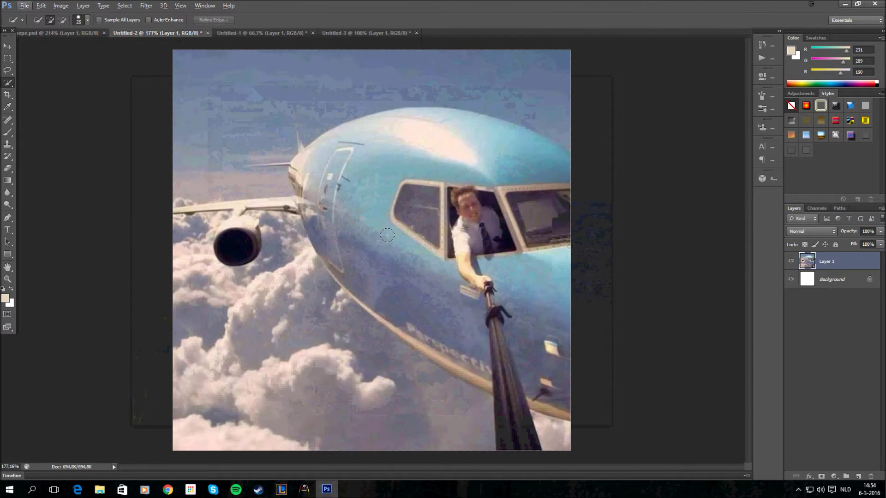
left_click_drag(429, 283, 508, 339)
mouse_move(450, 242)
left_mouse_down()
mouse_move(306, 183)
mouse_move(332, 166)
mouse_move(457, 229)
mouse_move(443, 132)
left_mouse_up()
left_click(540, 215)
mouse_move(485, 371)
left_mouse_down()
mouse_move(396, 326)
mouse_move(427, 338)
mouse_move(439, 354)
mouse_move(327, 256)
left_mouse_up()
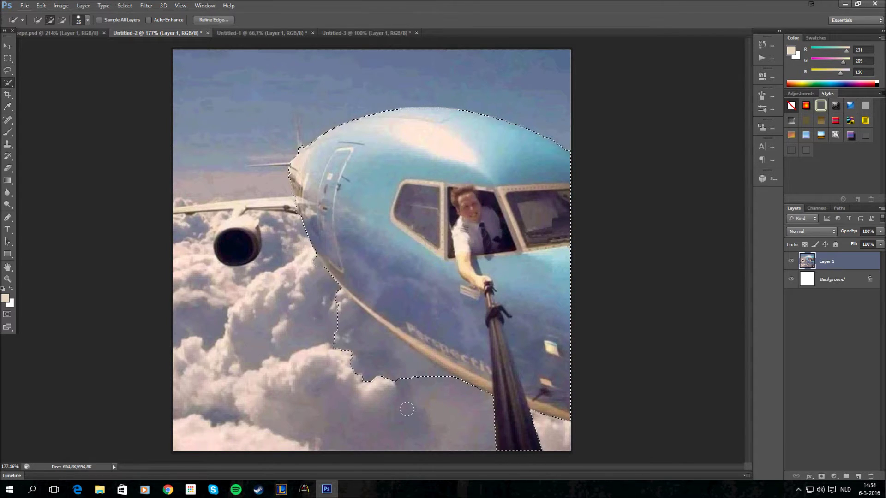
key("alt")
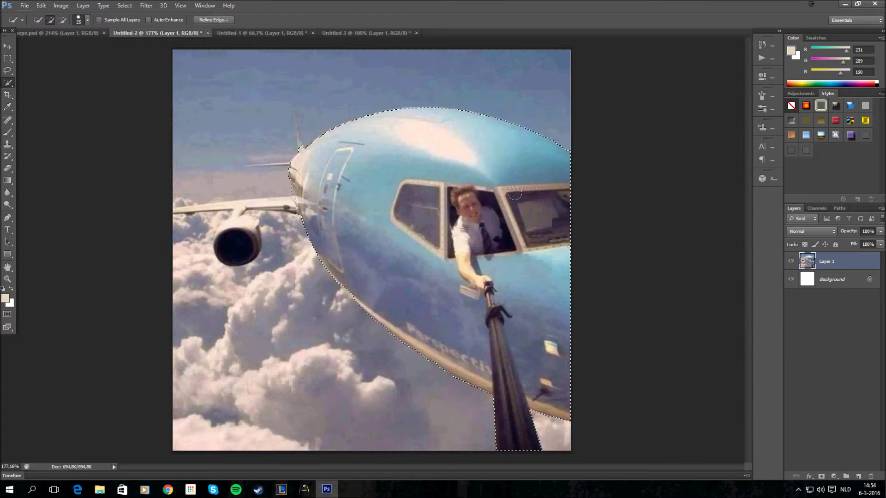
scroll(226, 206, "up", 5)
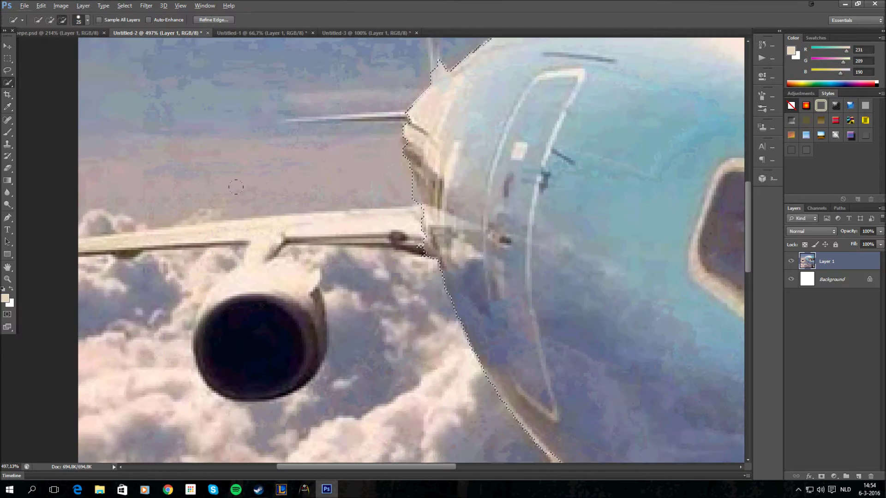
scroll(346, 249, "up", 1)
Step: Shrink the Quick Selection brush to 8 px and extend the selection along the wing
left_click(86, 19)
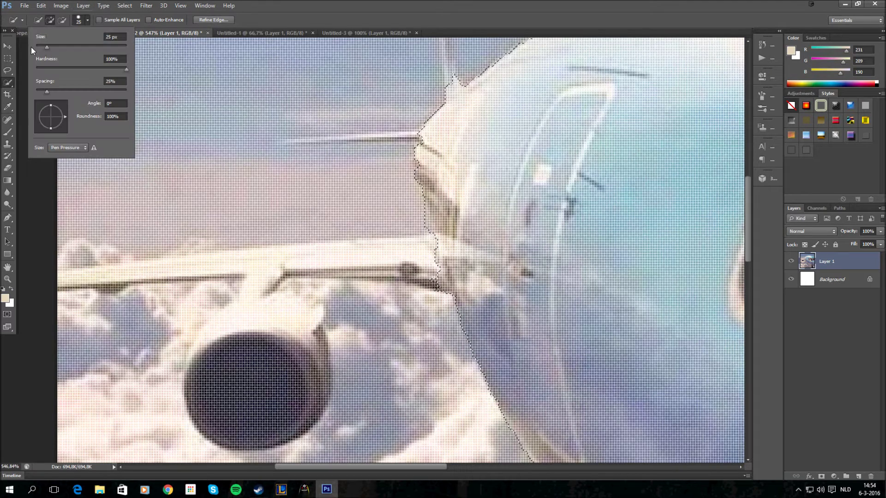
left_click_drag(31, 47, 40, 48)
key("Return")
left_click_drag(388, 258, 200, 264)
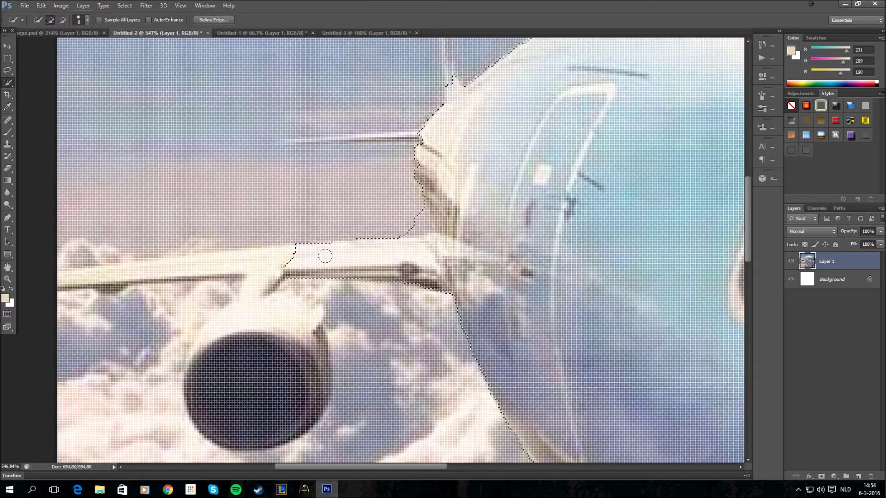
Step: With a 4 px brush, extend the selection to the wing edge and subtract nearby cloud and sky
left_click(86, 20)
left_click_drag(43, 49, 37, 48)
key("Return")
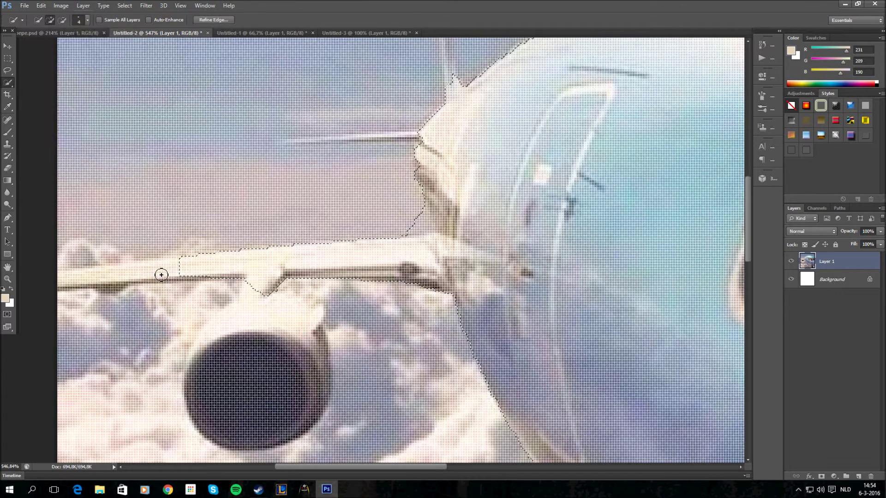
mouse_move(159, 273)
left_mouse_down()
mouse_move(61, 286)
mouse_move(269, 268)
mouse_move(259, 326)
mouse_move(231, 315)
mouse_move(256, 388)
mouse_move(281, 320)
mouse_move(330, 297)
mouse_move(227, 297)
left_mouse_up()
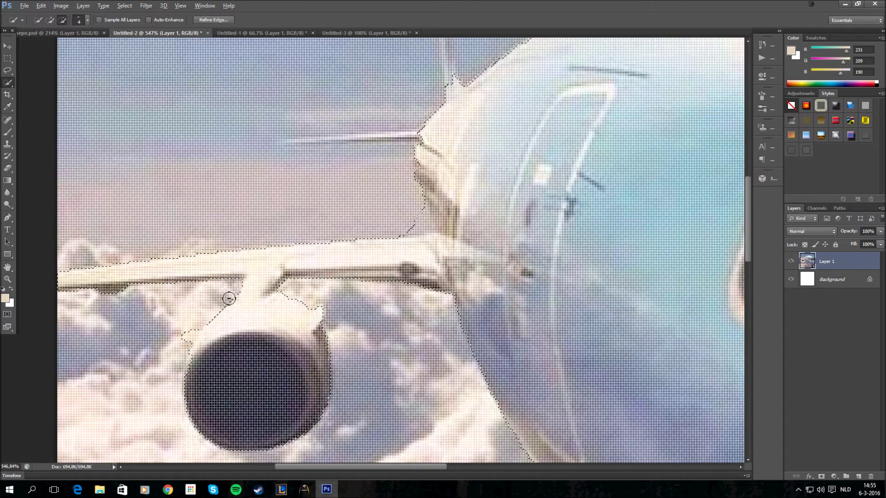
mouse_move(227, 297)
left_mouse_down("alt")
mouse_move(177, 354)
mouse_move(190, 373)
mouse_move(177, 372)
left_mouse_up("alt")
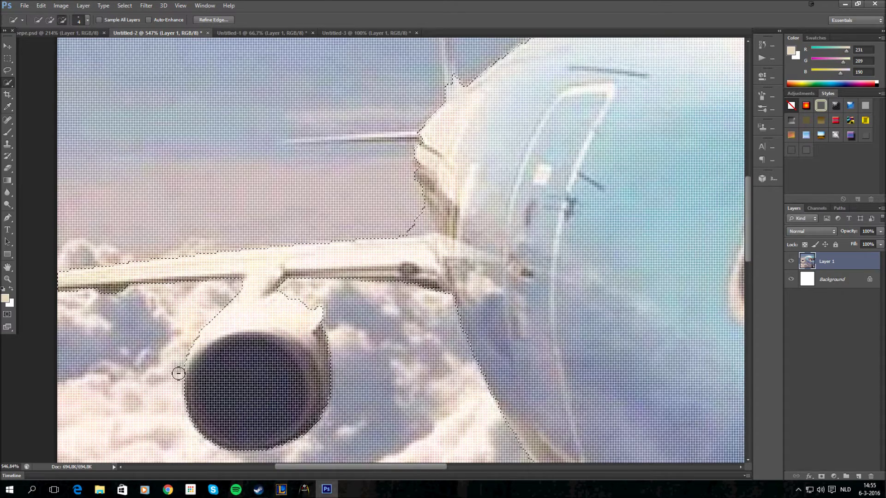
scroll(339, 290, "up", 3)
scroll(347, 320, "up", 2)
scroll(356, 322, "up", 1)
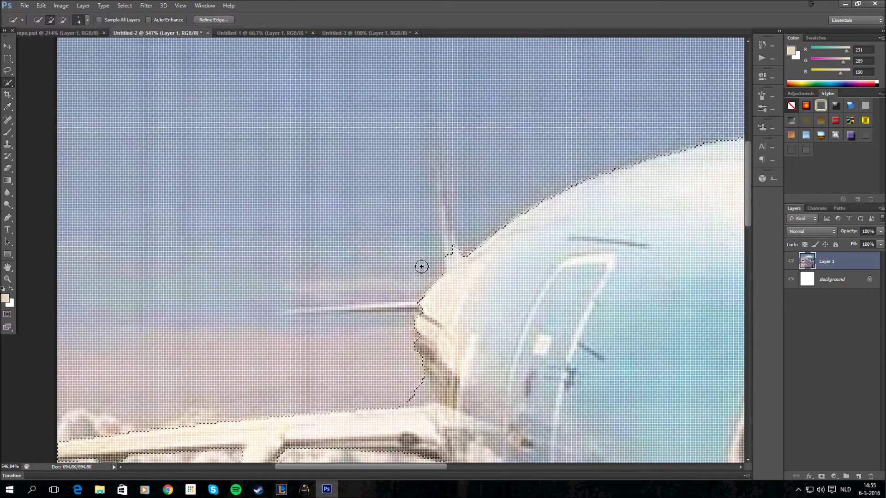
mouse_move(420, 263)
left_mouse_down()
mouse_move(448, 211)
mouse_move(439, 174)
left_mouse_up()
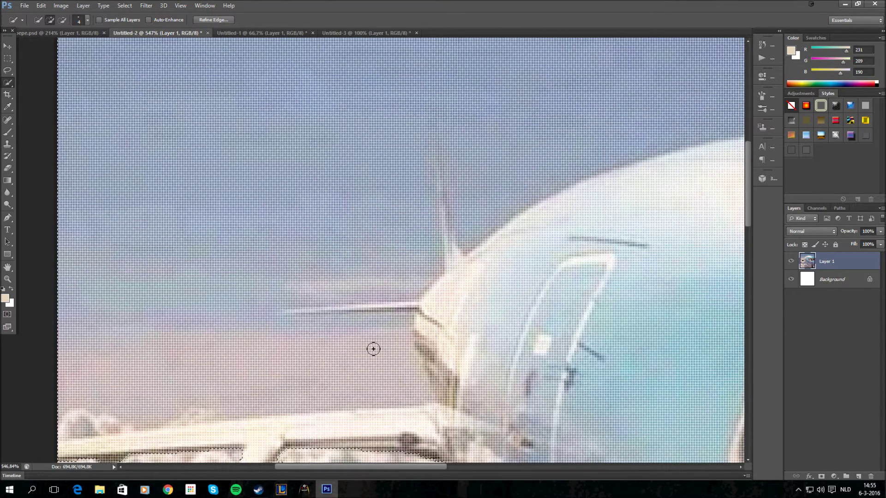
key("alt")
left_click_drag(319, 164, 296, 254)
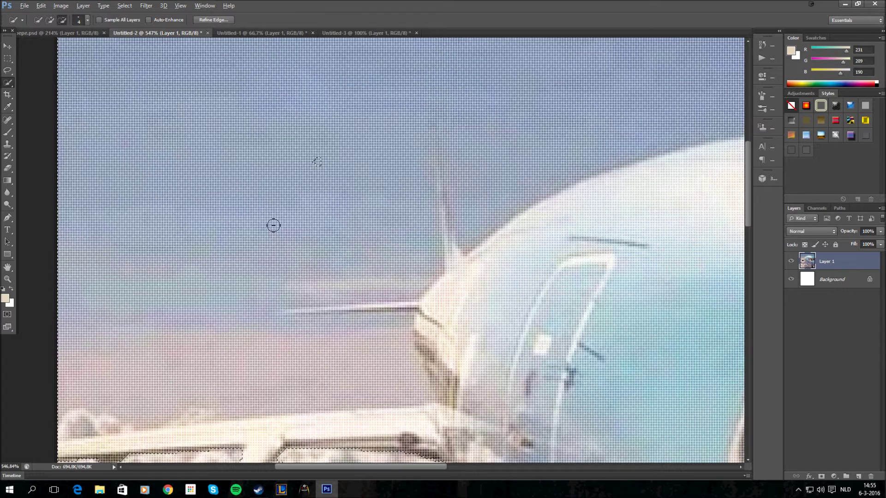
scroll(296, 254, "down", 1)
scroll(297, 252, "down", 1)
scroll(296, 251, "down", 1)
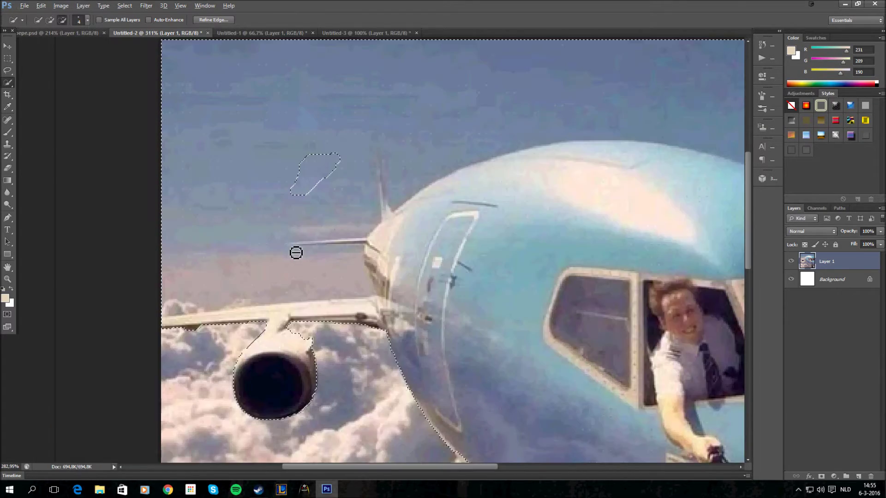
scroll(296, 251, "down", 3)
Step: Trim stray sky, trace the wing and engine, and add the horizontal tail with a 2 px brush
mouse_move(294, 100)
left_mouse_down()
mouse_move(337, 76)
mouse_move(544, 83)
left_mouse_up()
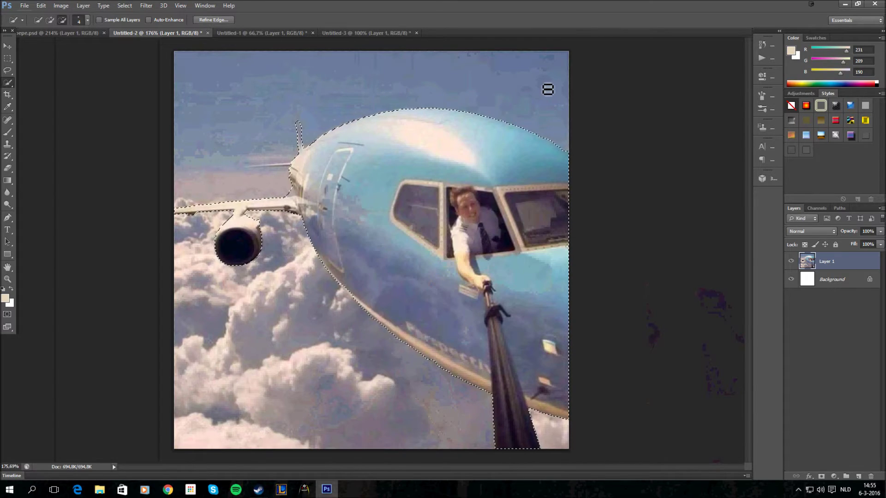
left_click_drag(325, 229, 263, 216)
scroll(273, 180, "up", 3)
scroll(276, 178, "up", 1)
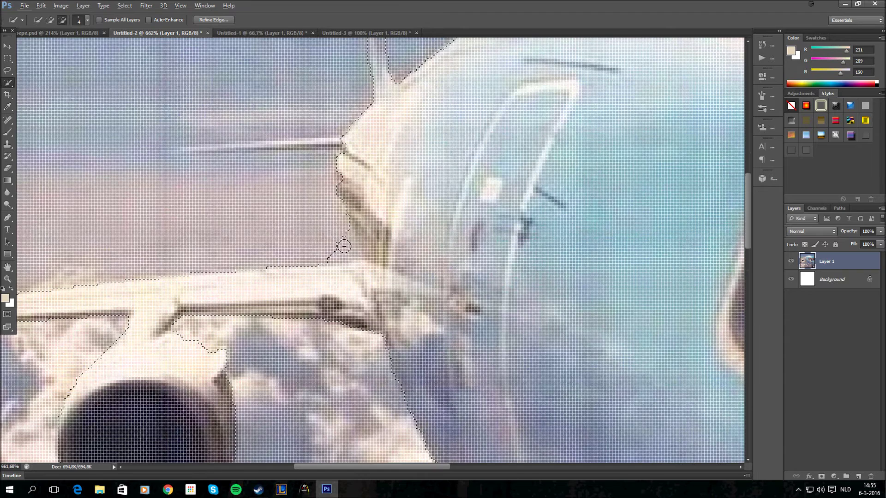
scroll(338, 210, "up", 2)
left_click_drag(338, 210, 350, 213)
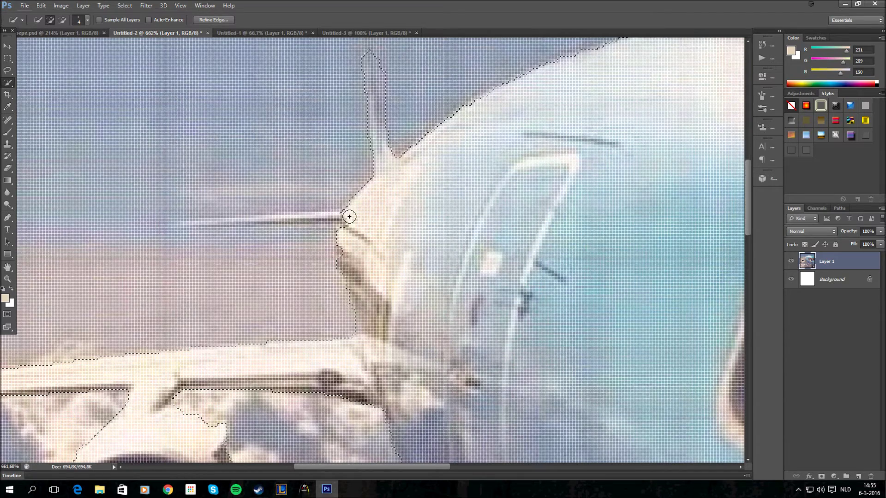
left_click(79, 20)
left_click(37, 46)
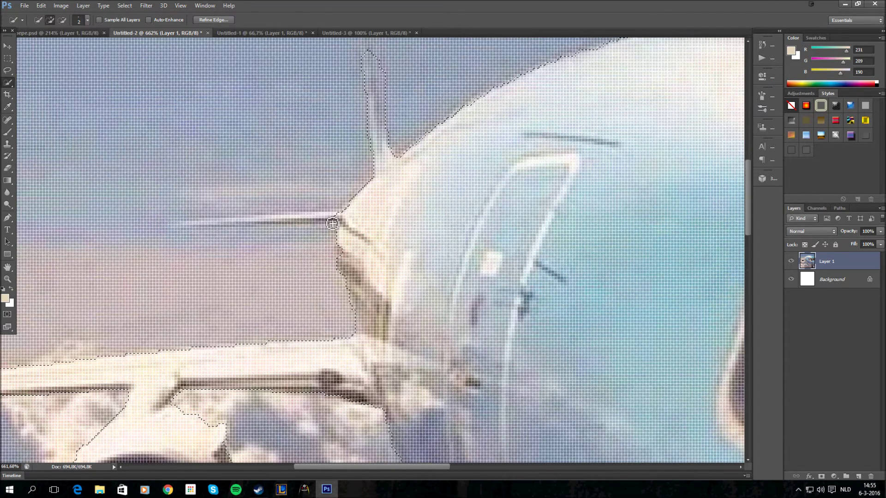
left_click_drag(324, 221, 275, 223)
mouse_move(274, 223)
left_mouse_down()
mouse_move(195, 236)
mouse_move(224, 235)
left_mouse_up()
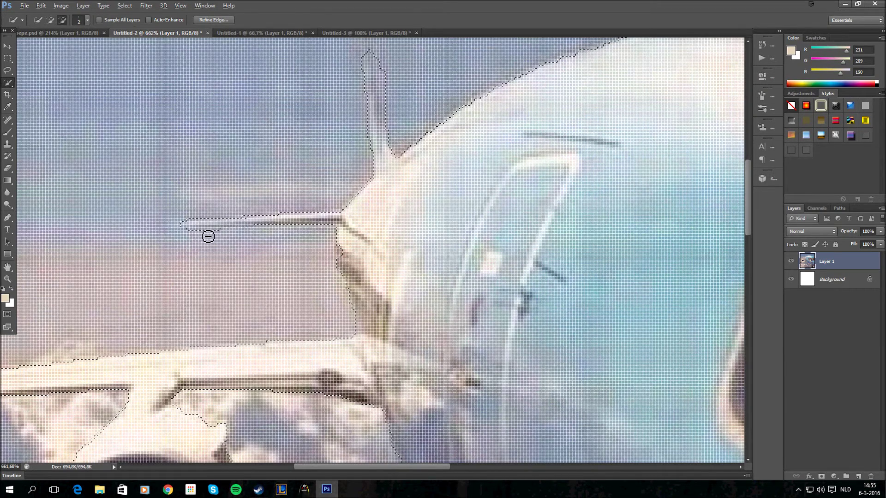
scroll(310, 252, "up", 1)
scroll(329, 235, "up", 5)
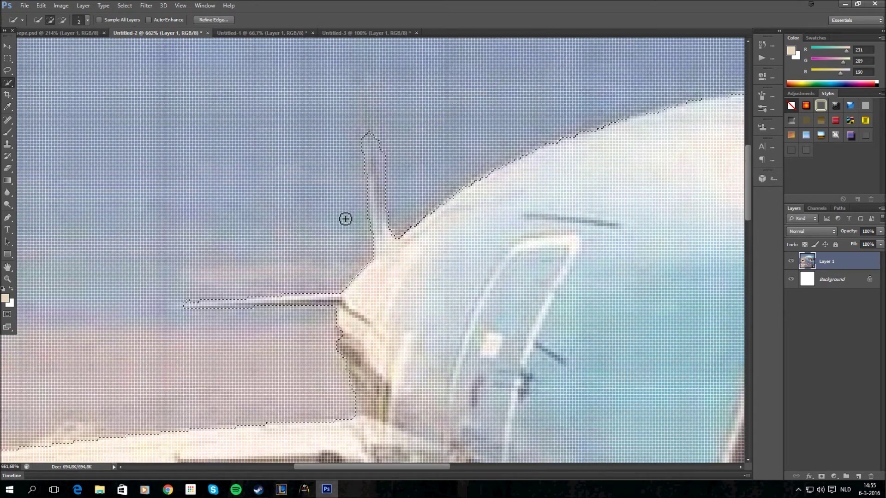
scroll(356, 208, "up", 2)
scroll(369, 201, "up", 1)
Step: Add the tail fin up to its tip, trimming excess sky from its edges
left_click_drag(369, 182, 364, 146)
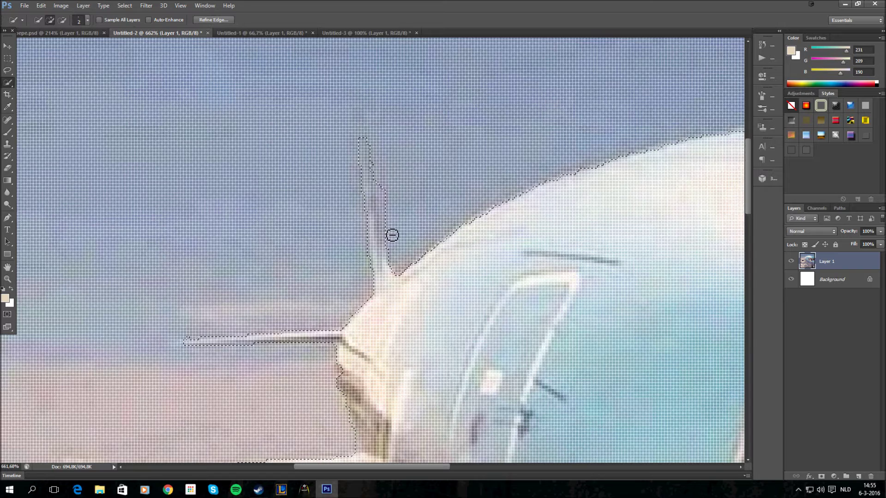
left_click_drag(388, 217, 387, 205)
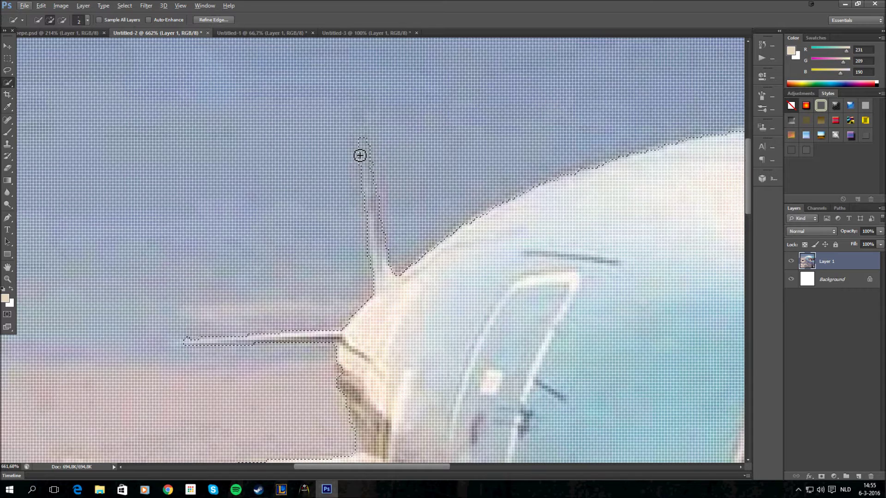
left_click_drag(360, 144, 362, 173)
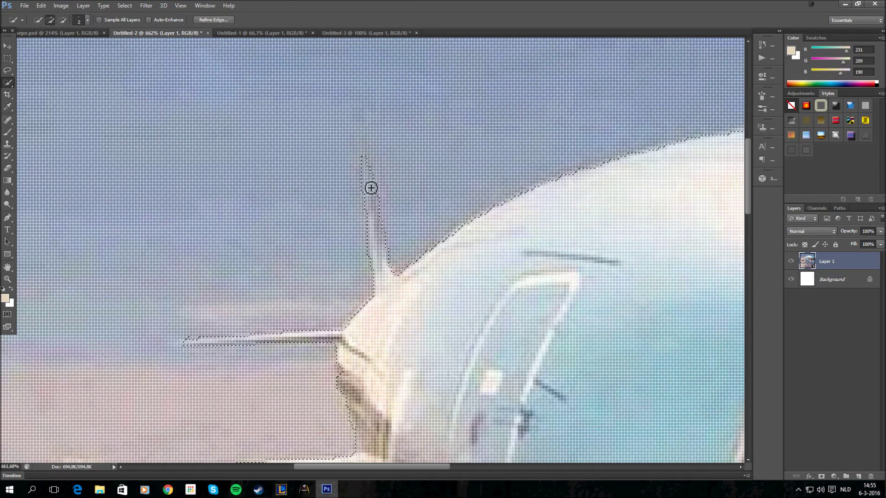
mouse_move(370, 187)
left_mouse_down()
mouse_move(366, 154)
mouse_move(362, 166)
left_mouse_up()
scroll(400, 212, "down", 1)
scroll(400, 212, "down", 5)
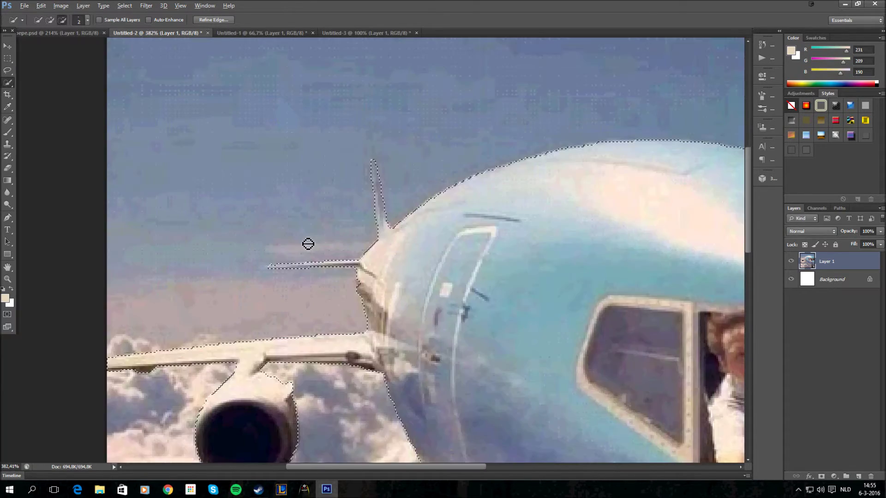
scroll(306, 241, "down", 5)
scroll(324, 281, "up", 1)
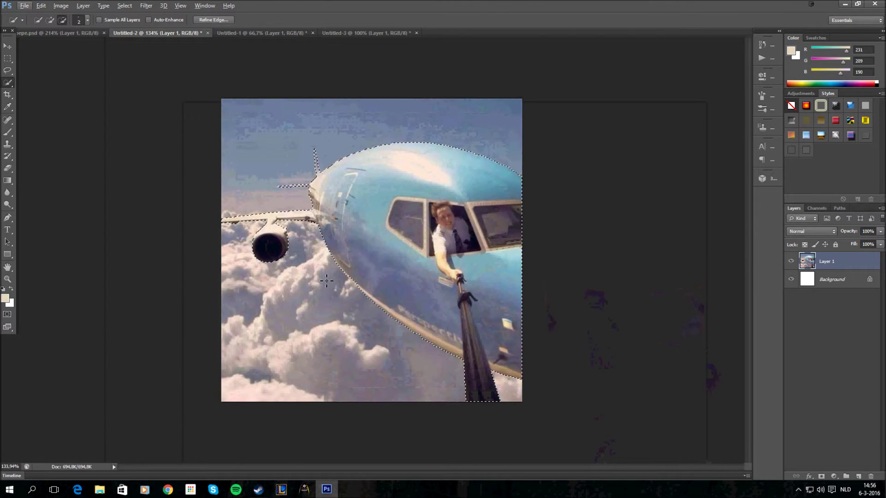
Step: Paste the airplane into the city photo as Layer 2 and nudge it slightly left
left_click(74, 36)
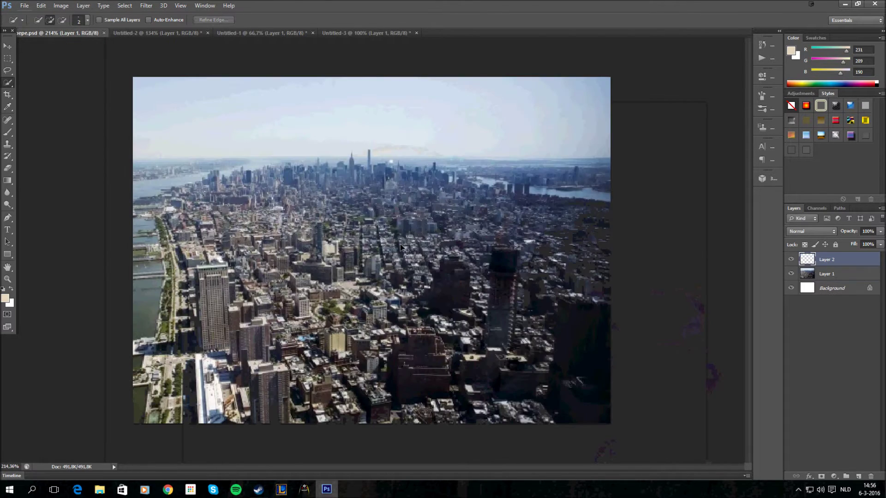
key("ctrl+v")
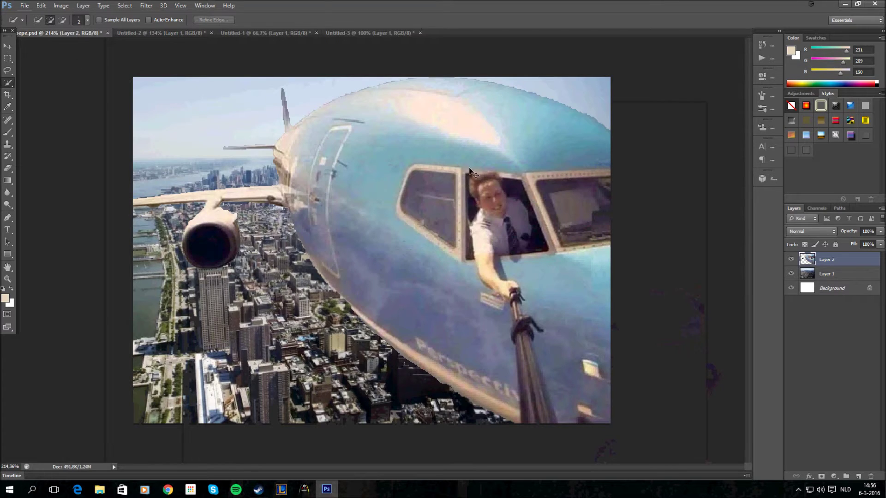
key("ctrl+t")
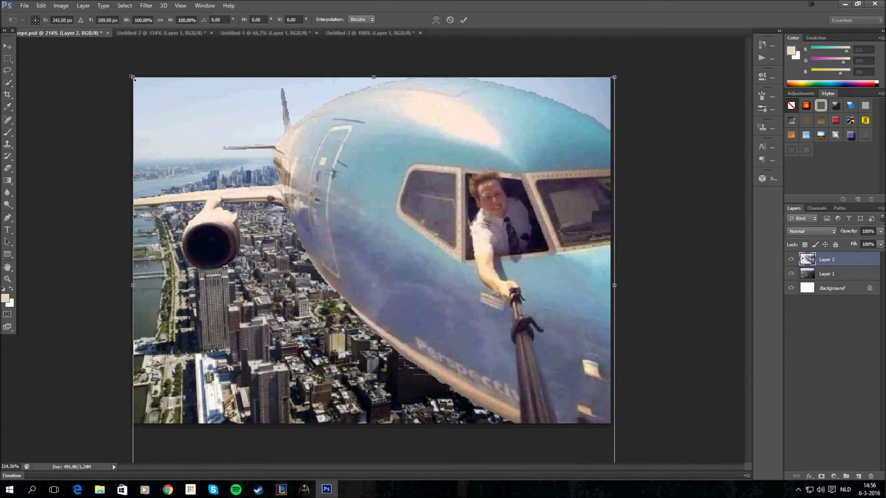
left_click_drag(132, 78, 133, 77)
left_click(463, 20)
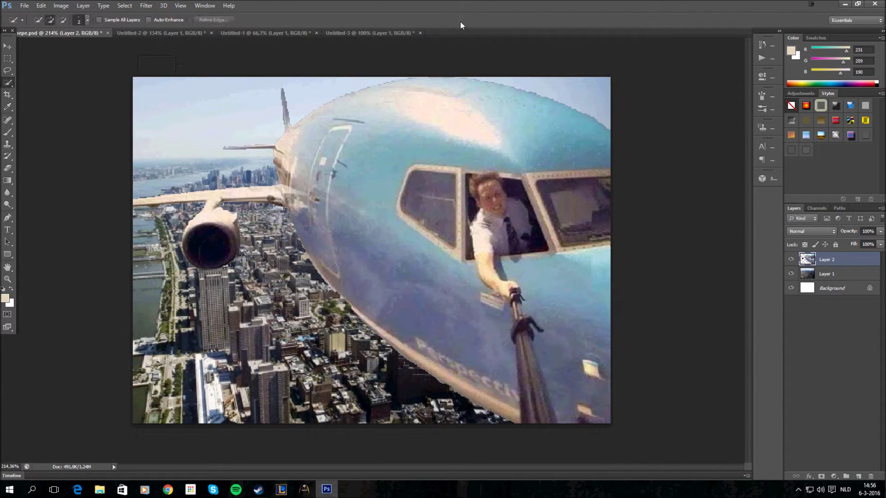
left_click(6, 49)
left_click_drag(456, 232, 451, 233)
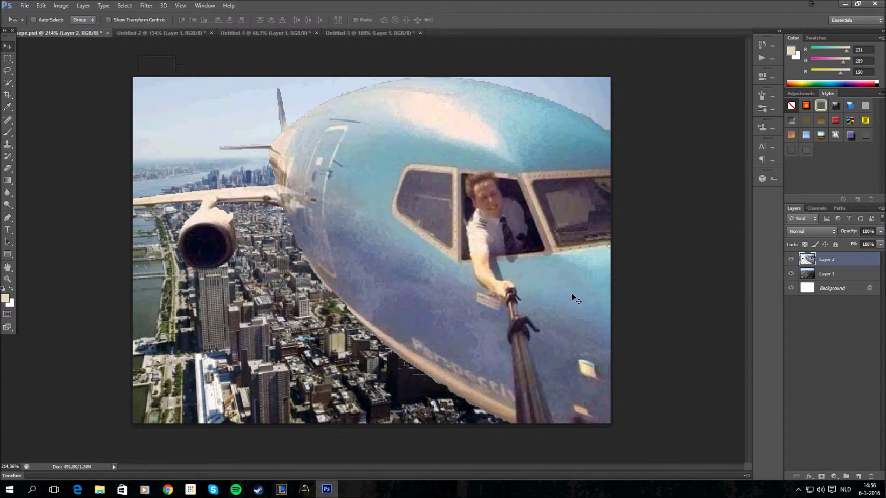
scroll(368, 313, "down", 1)
scroll(353, 311, "down", 1)
scroll(332, 309, "up", 1)
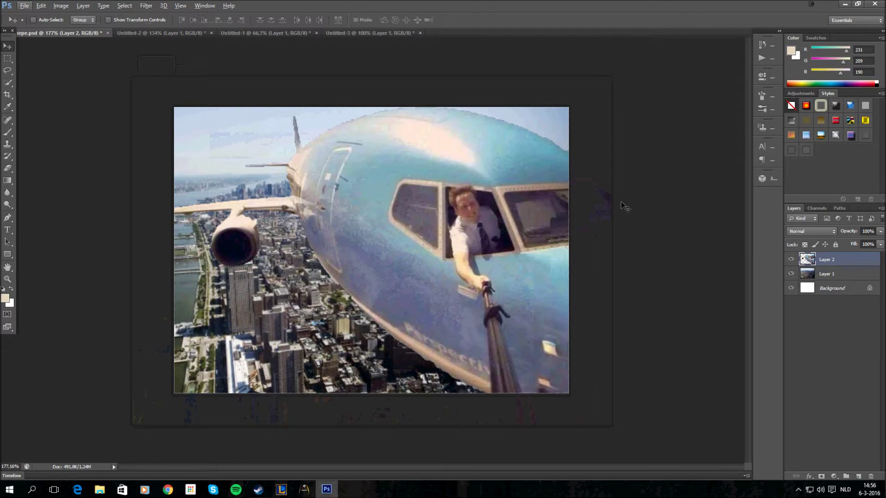
Step: Give Layer 2 a white (ffffff) Inner Glow with reduced opacity through Blending Options
right_click(827, 261)
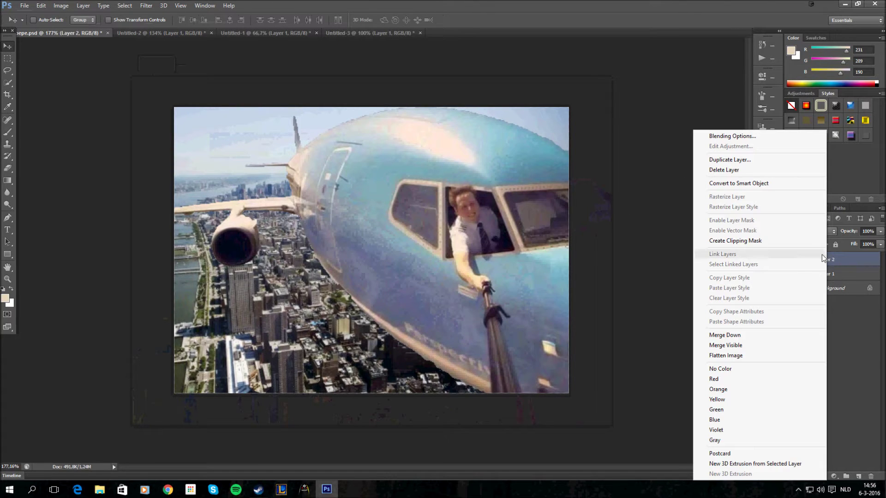
left_click(720, 136)
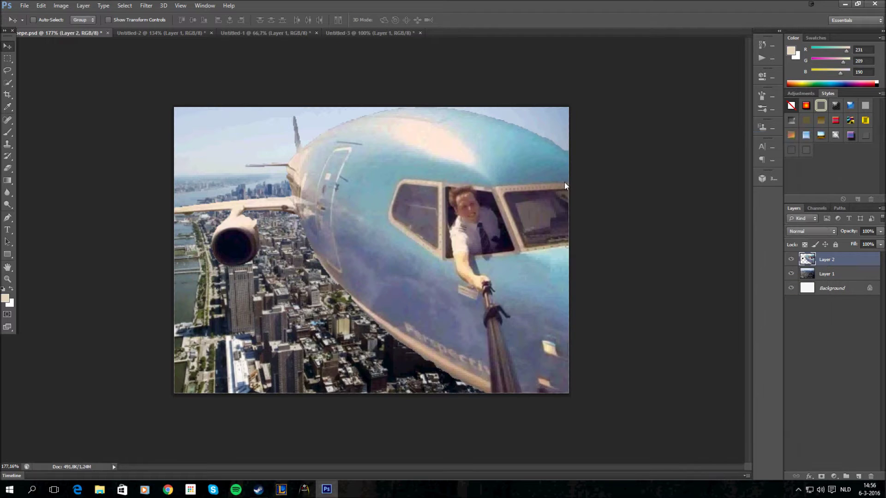
left_click_drag(216, 96, 692, 181)
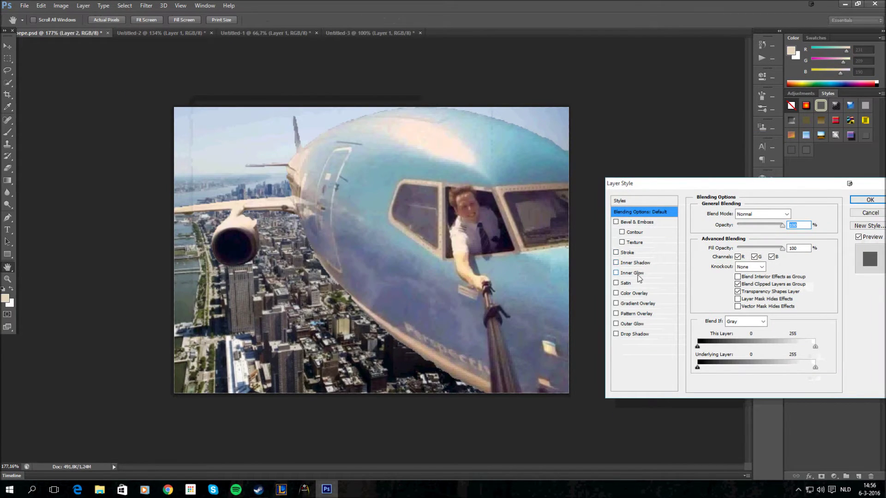
left_click(635, 273)
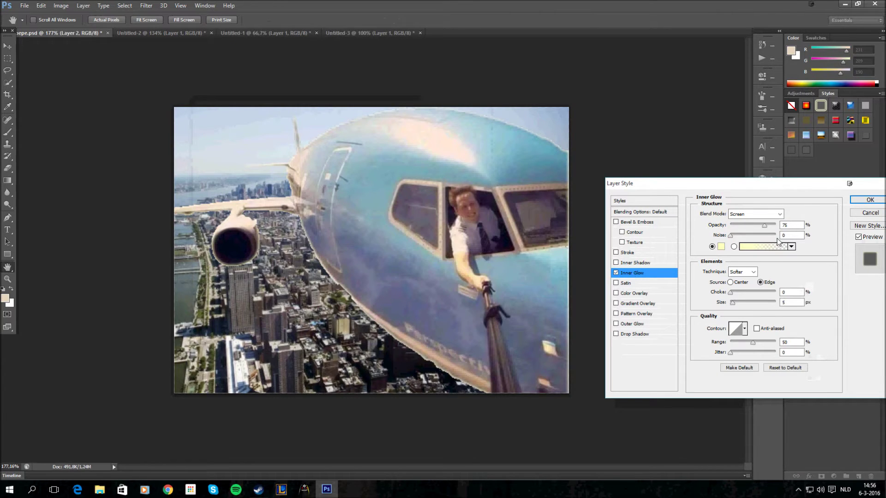
left_click(724, 247)
type("ffffff")
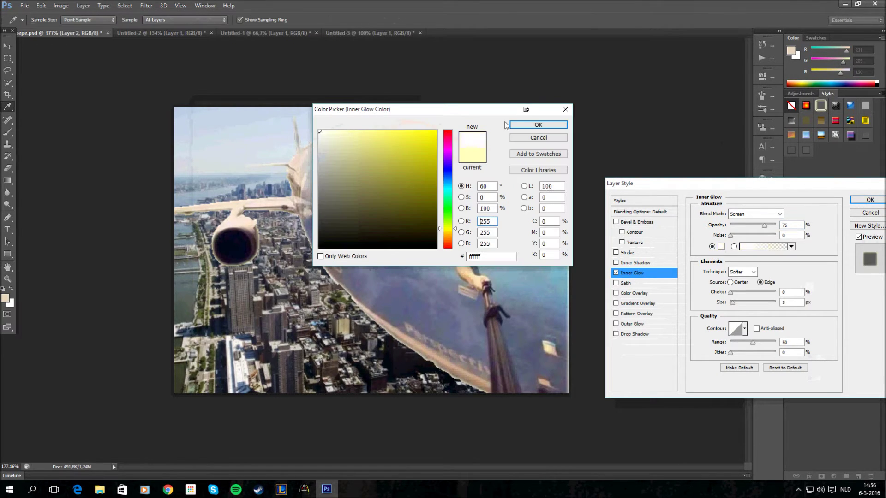
left_click(518, 125)
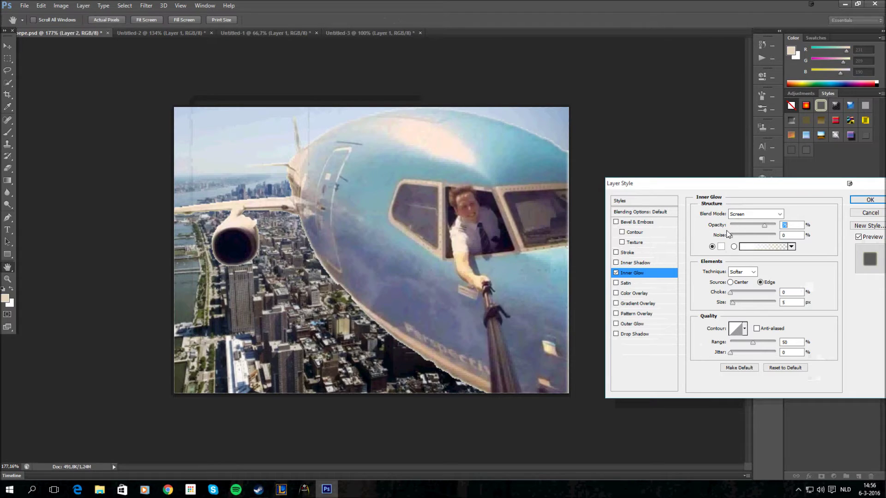
left_click_drag(753, 229, 735, 227)
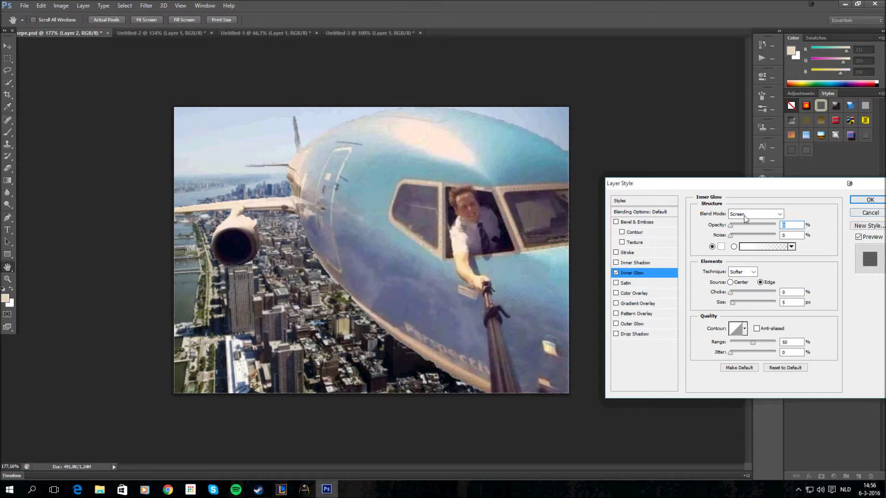
left_click(877, 200)
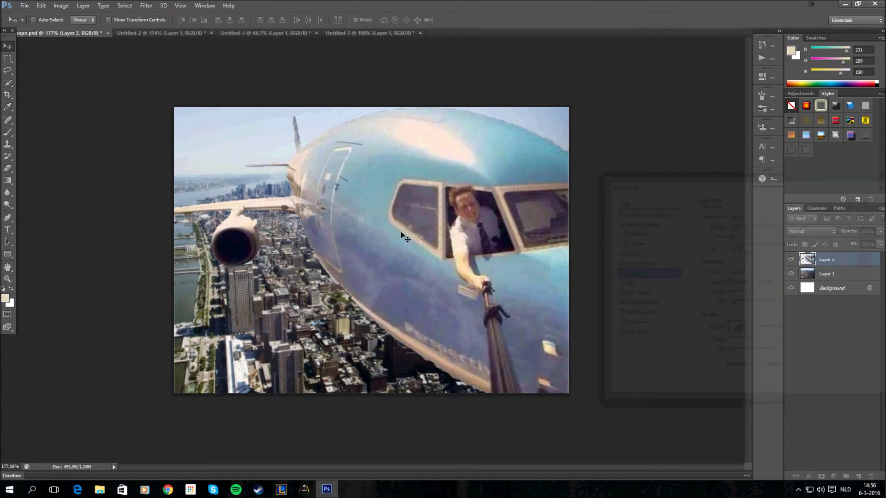
scroll(315, 340, "up", 4)
scroll(352, 305, "up", 4)
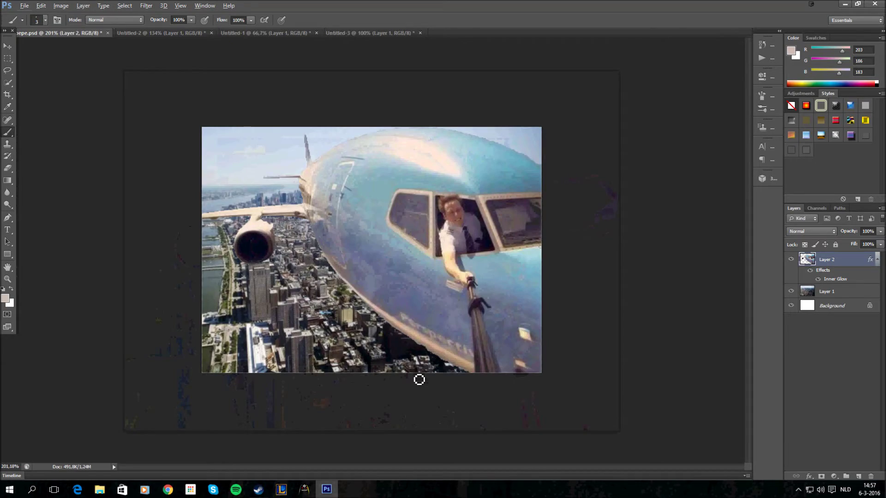
scroll(420, 378, "up", 3)
scroll(459, 431, "up", 2)
scroll(458, 431, "up", 2)
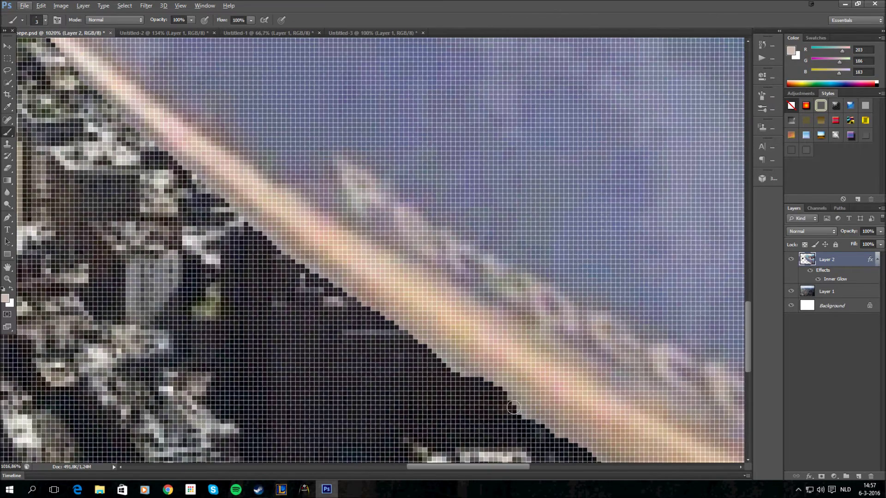
Step: Sample grey near the fuselage and paint it along the jagged underside edge
key("i")
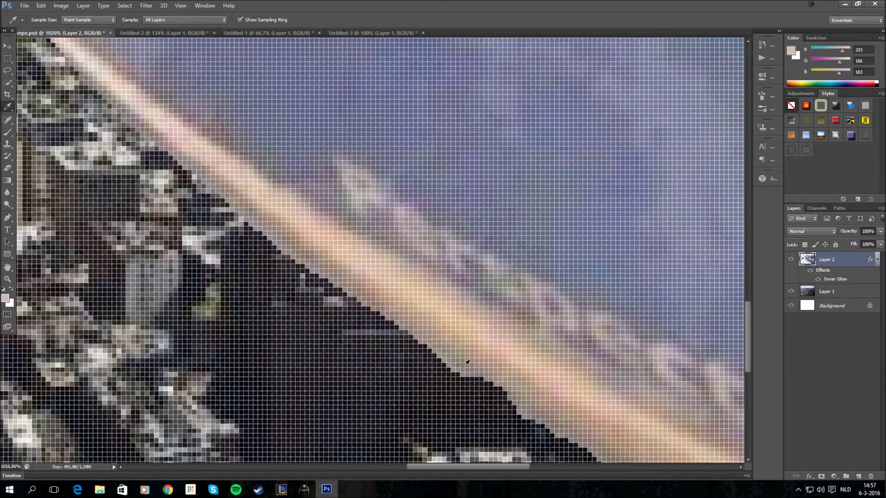
left_click(455, 372)
key("b")
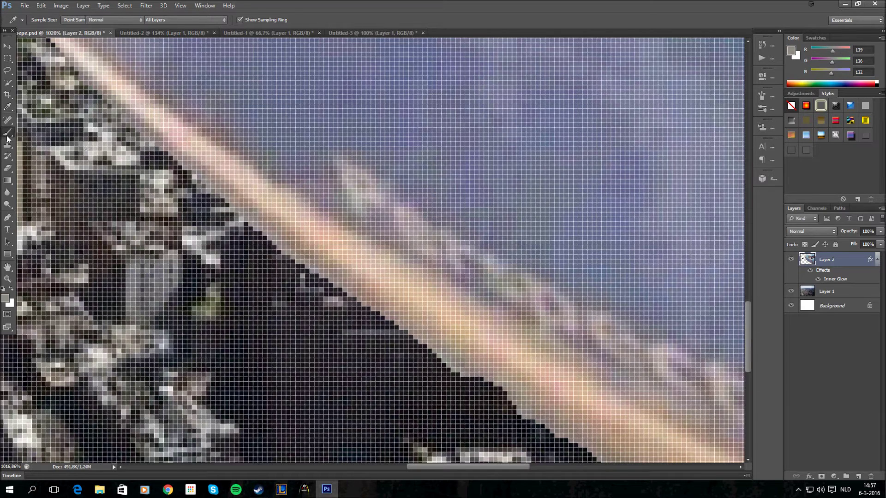
left_click_drag(460, 377, 527, 413)
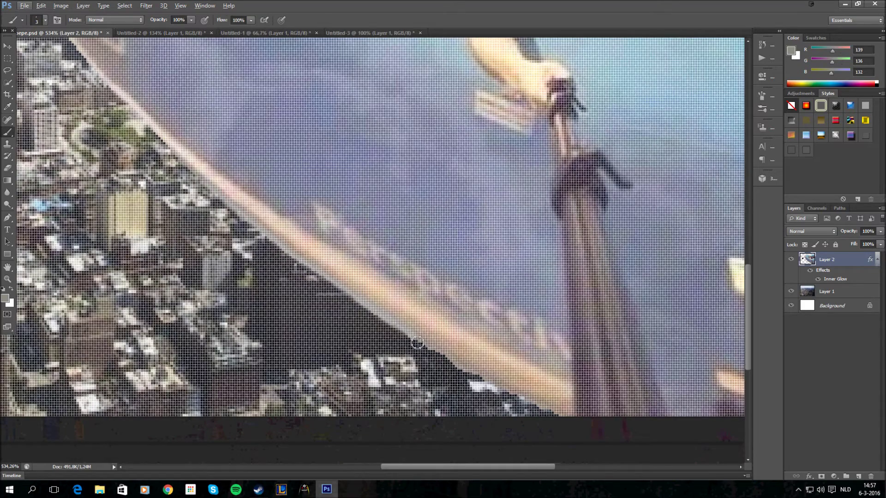
left_click_drag(457, 369, 562, 420)
scroll(562, 421, "down", 3)
scroll(442, 394, "down", 2)
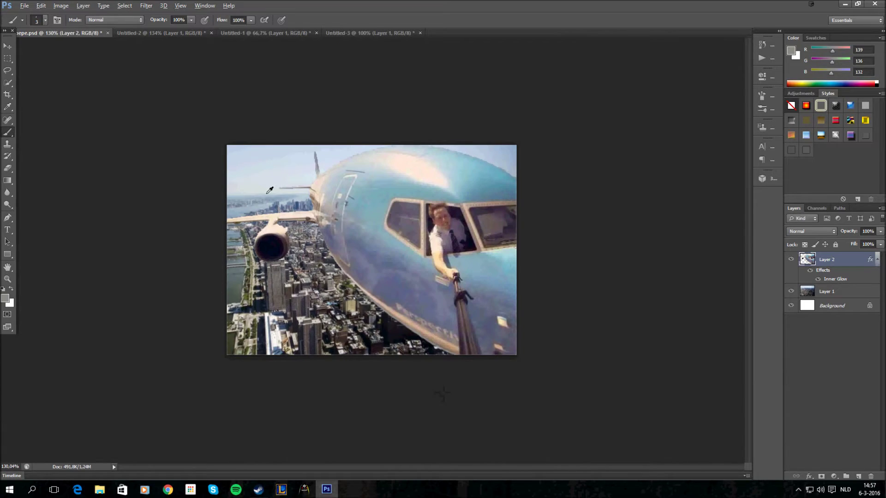
scroll(294, 211, "up", 2)
scroll(295, 212, "up", 4)
scroll(311, 232, "up", 3)
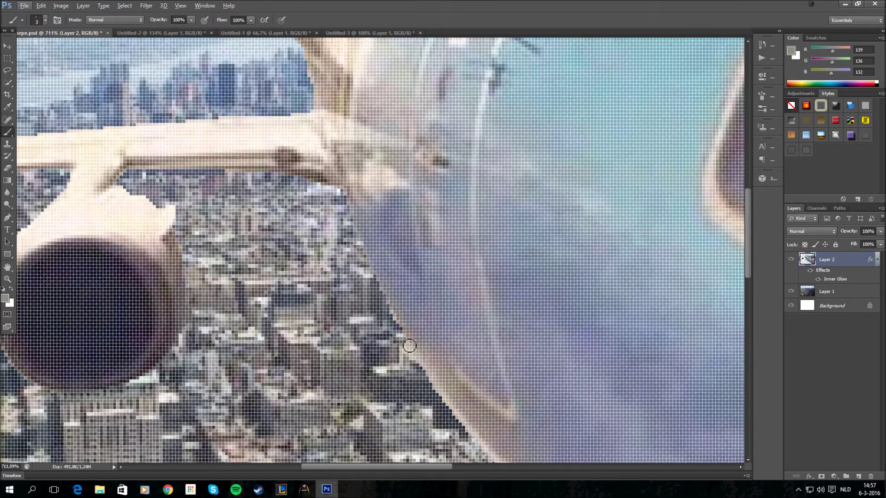
Step: Smooth the fuselage edge near the engine and the wing's top edge
left_click_drag(409, 345, 388, 321)
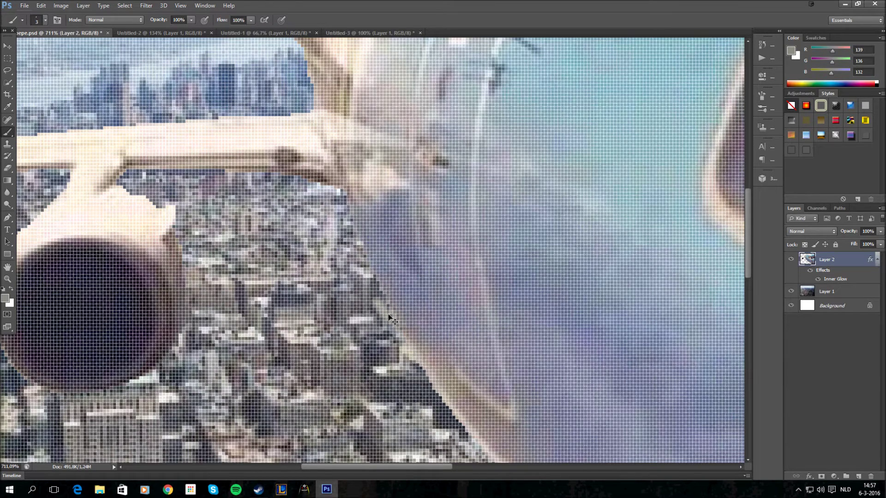
mouse_move(410, 346)
left_mouse_down()
mouse_move(372, 277)
mouse_move(343, 196)
left_mouse_up()
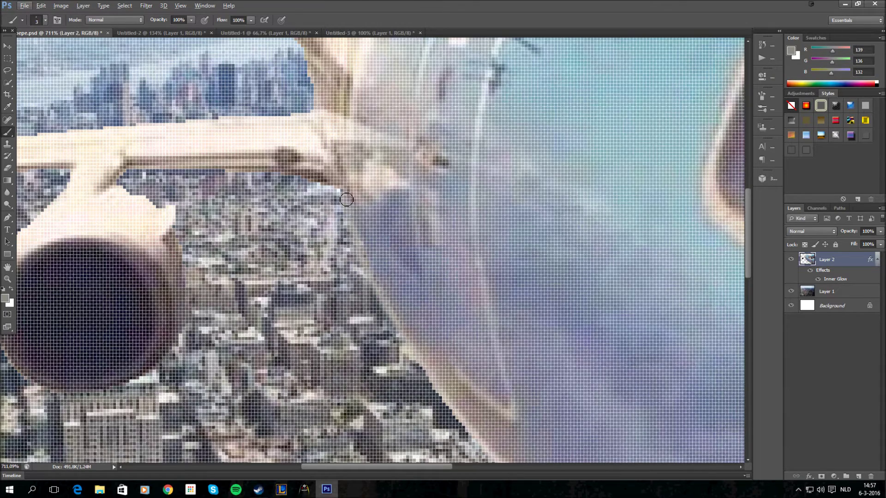
scroll(296, 82, "down", 3)
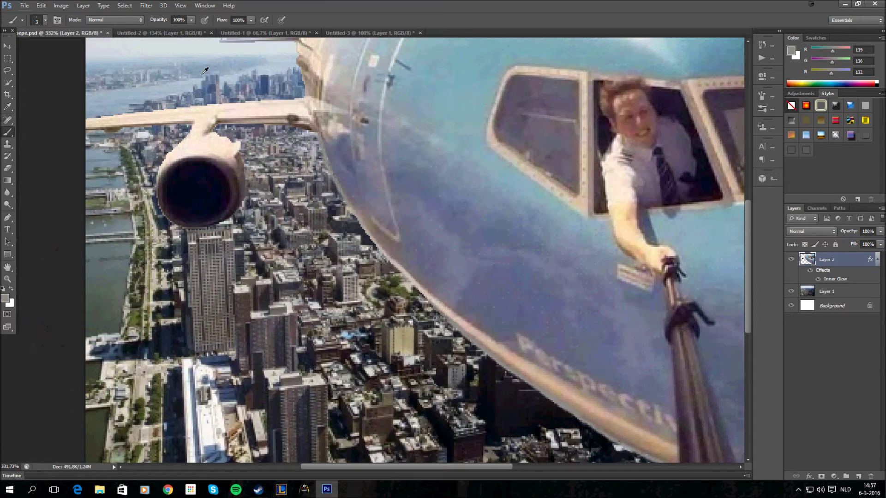
scroll(177, 83, "up", 4)
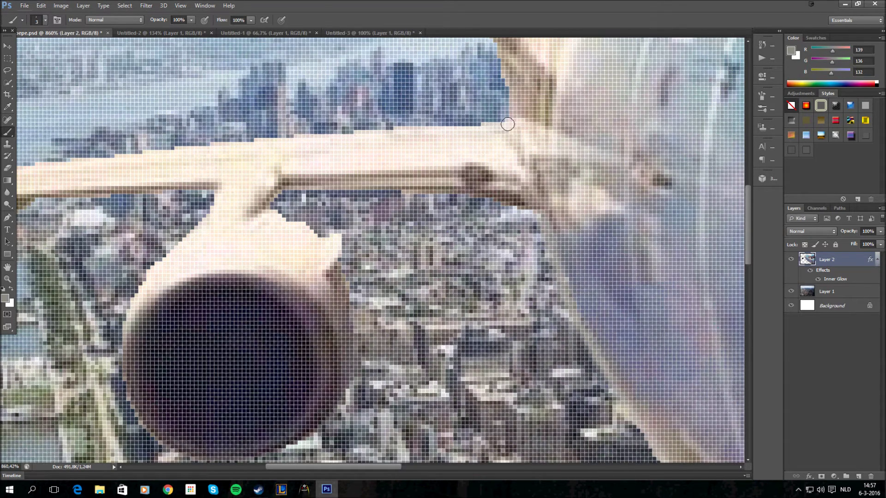
left_click_drag(504, 128, 447, 132)
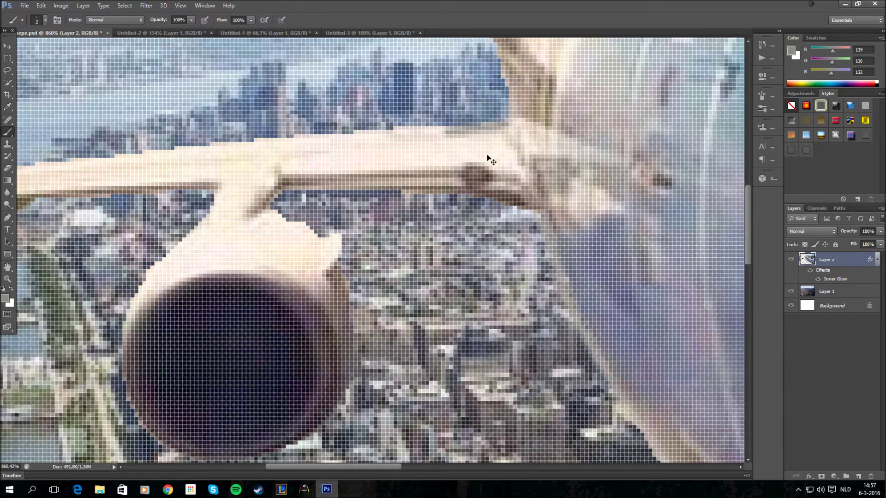
Step: Sample the wing's cream colour and repaint the wing's rough top edge with it
left_click(8, 107)
left_click(377, 150)
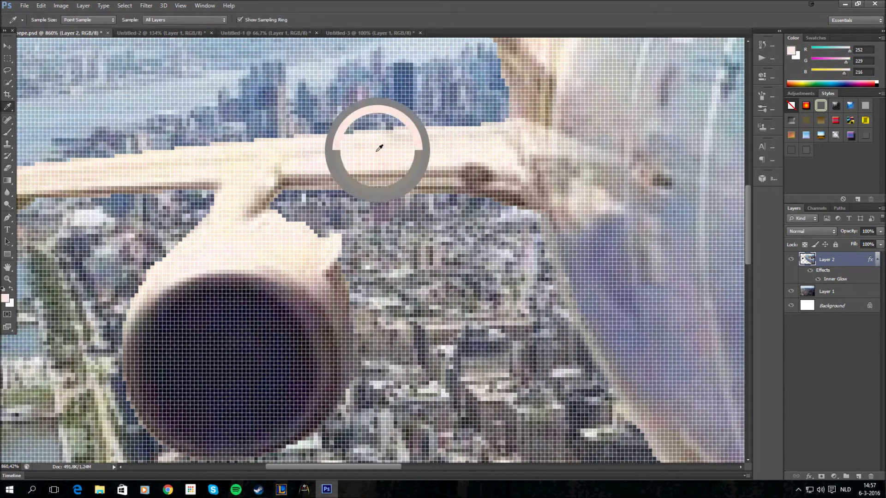
left_click(9, 131)
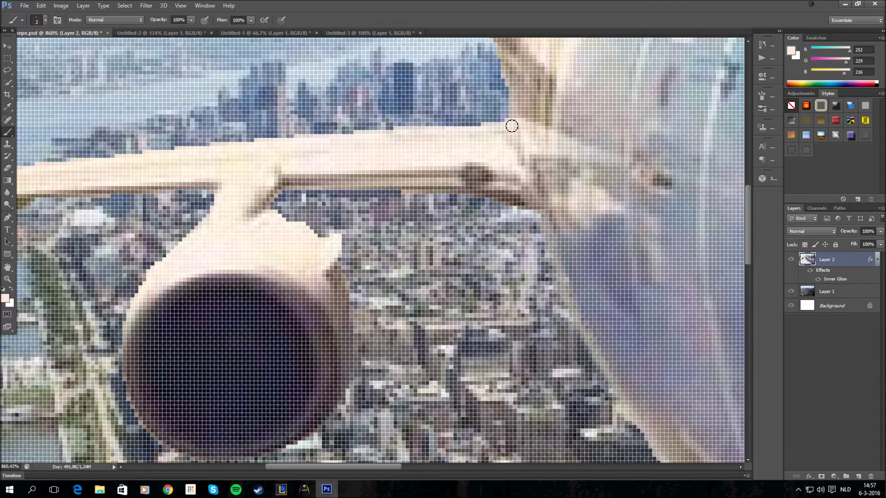
left_click_drag(510, 125, 447, 132)
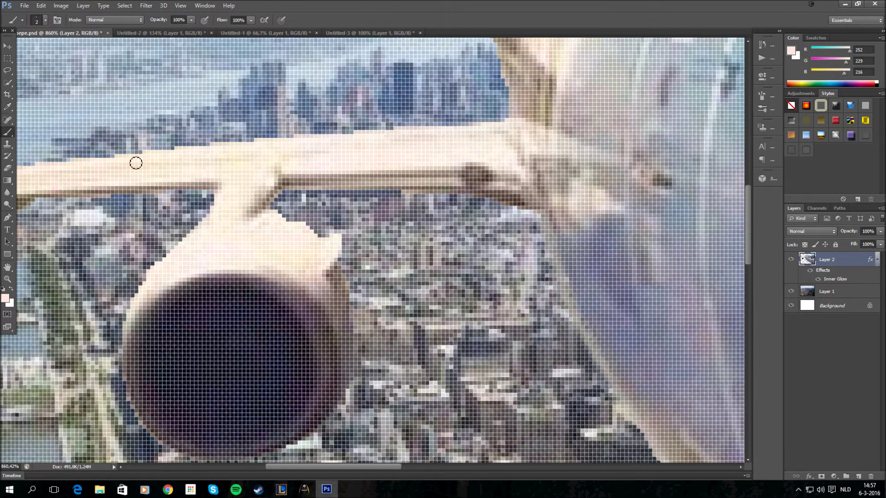
left_click_drag(261, 148, 193, 152)
left_click_drag(79, 163, 143, 159)
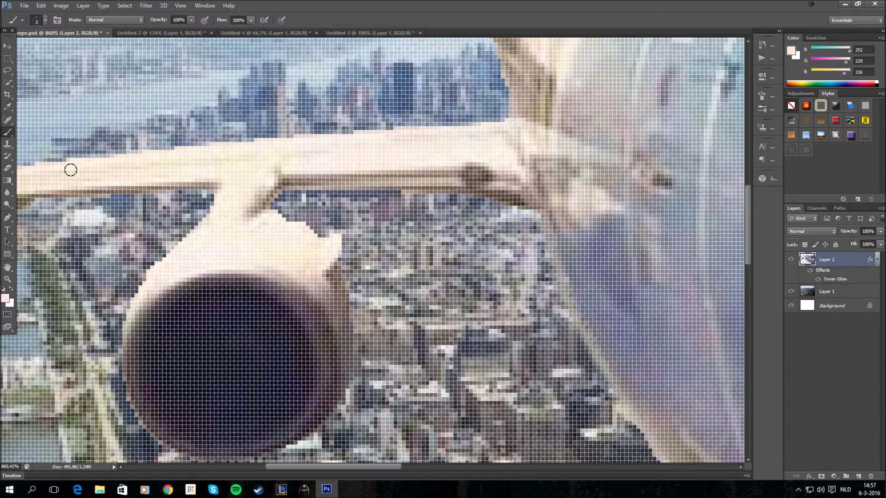
scroll(123, 338, "up", 1)
scroll(122, 340, "down", 2)
mouse_move(361, 468)
left_mouse_down()
mouse_move(236, 465)
mouse_move(311, 466)
left_mouse_up()
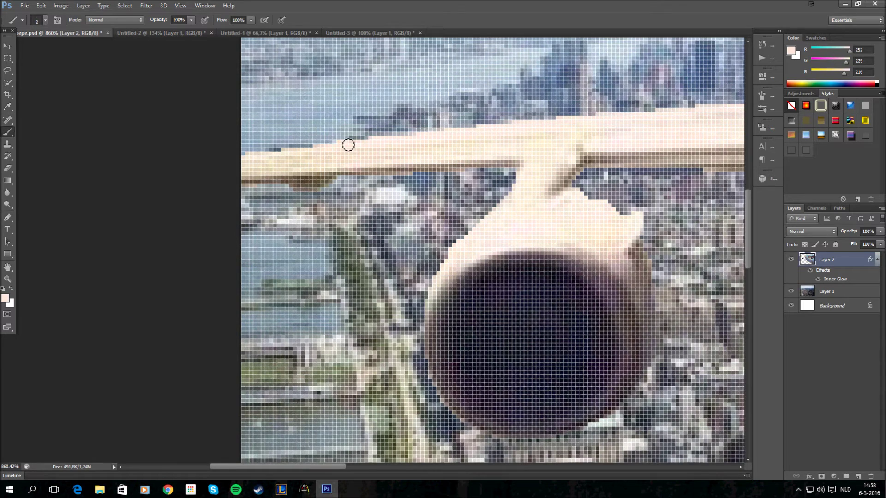
left_click_drag(346, 143, 256, 158)
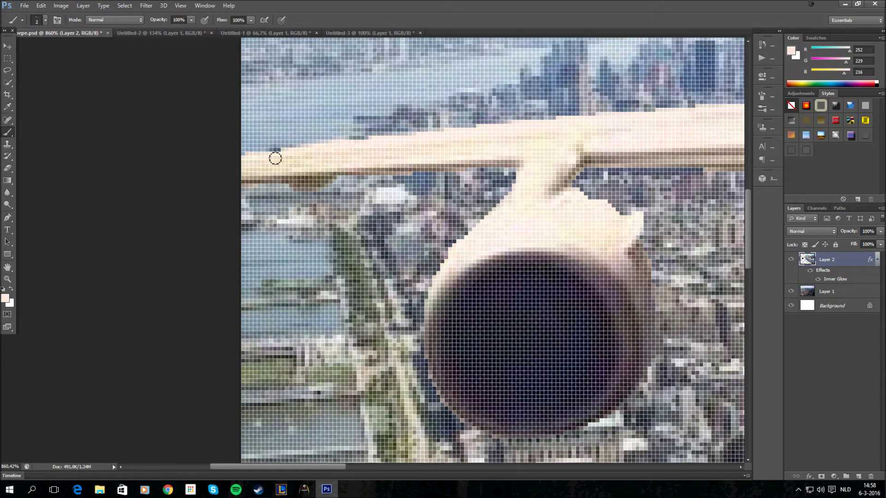
scroll(313, 304, "down", 3)
scroll(313, 304, "down", 3)
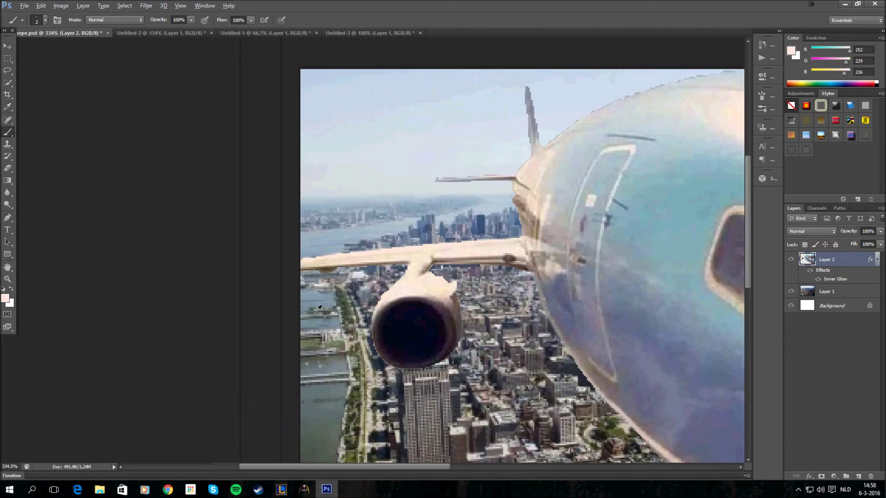
scroll(313, 305, "down", 3)
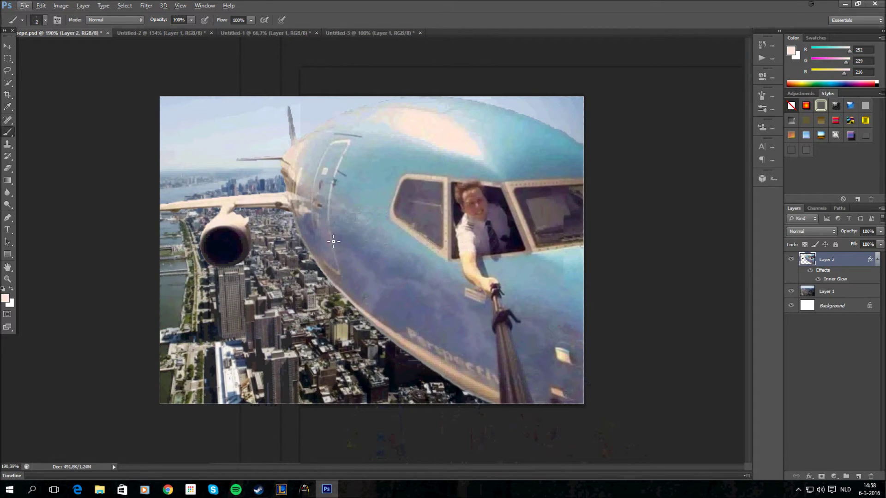
scroll(286, 110, "up", 3)
scroll(287, 110, "up", 3)
scroll(257, 80, "up", 3)
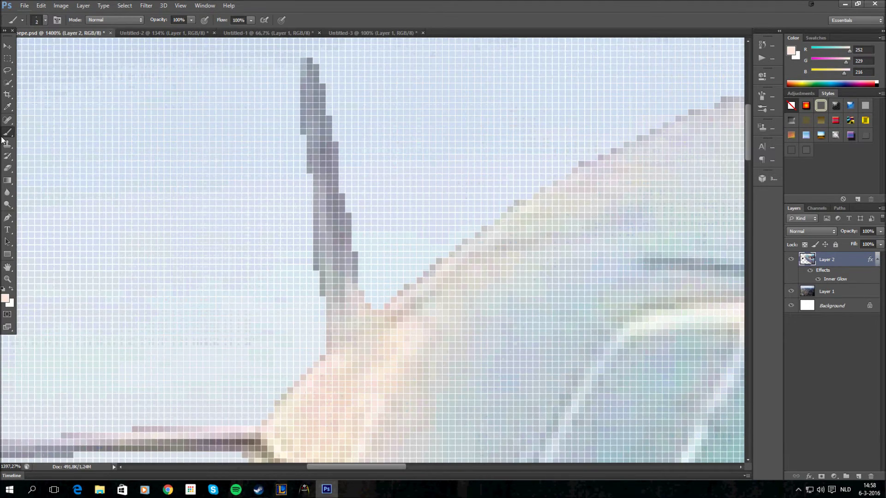
Step: Sample the sky's light blue and paint over the tail fin's grey fringe
left_click(8, 106)
left_click(327, 189)
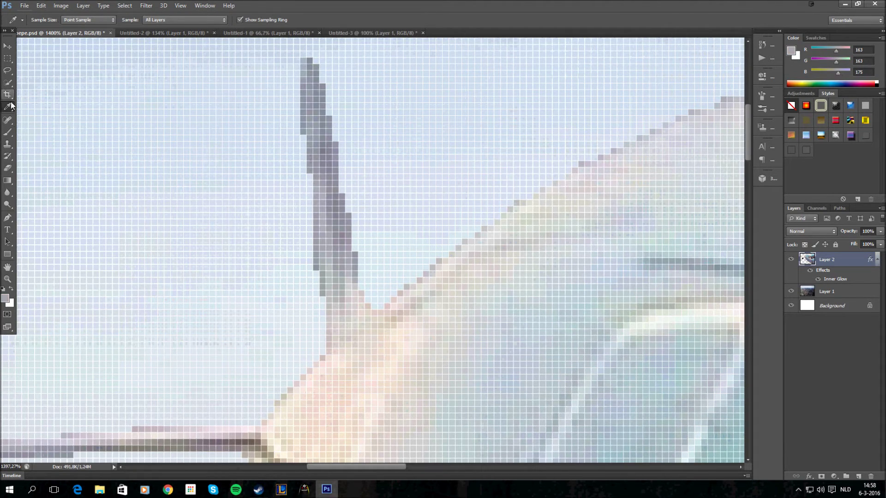
left_click(253, 137)
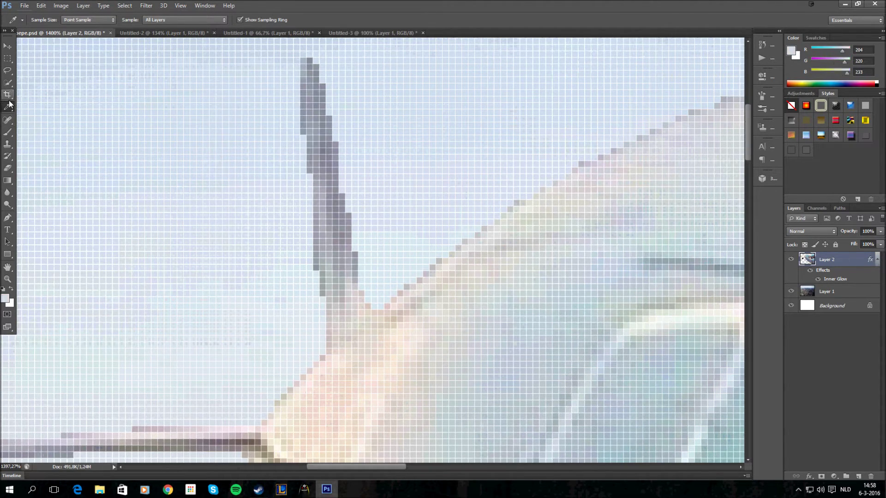
left_click(8, 132)
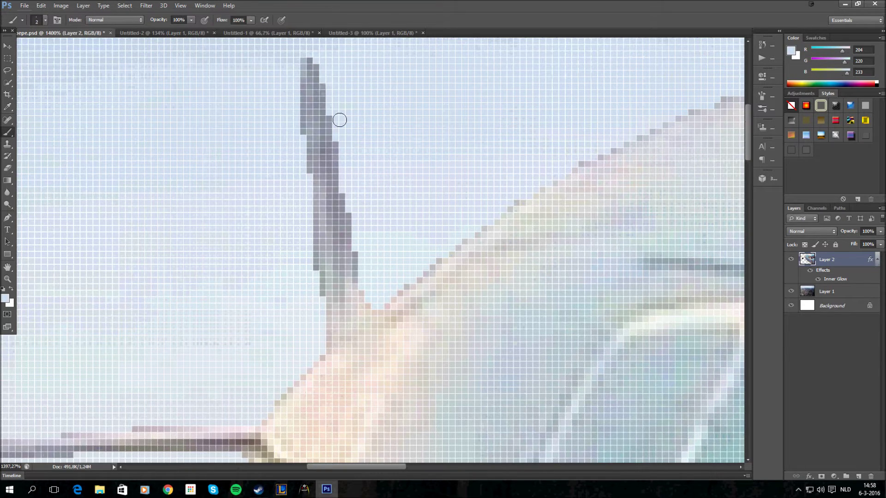
mouse_move(329, 139)
left_mouse_down()
mouse_move(307, 49)
mouse_move(307, 234)
mouse_move(303, 181)
left_mouse_up()
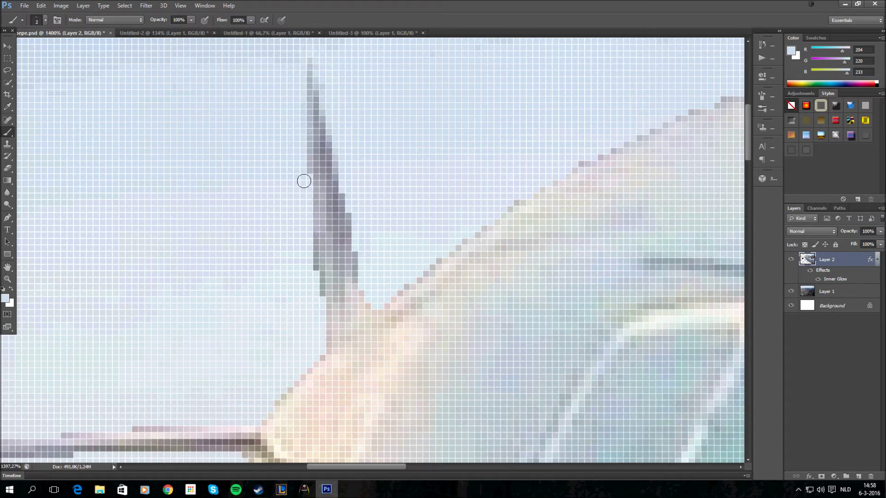
scroll(172, 351, "down", 2)
scroll(115, 364, "up", 1)
scroll(74, 411, "up", 1)
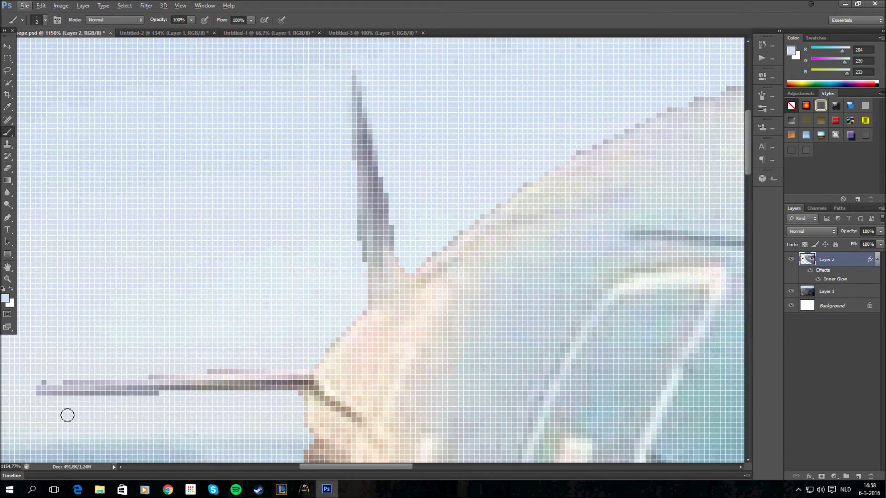
scroll(100, 341, "down", 2)
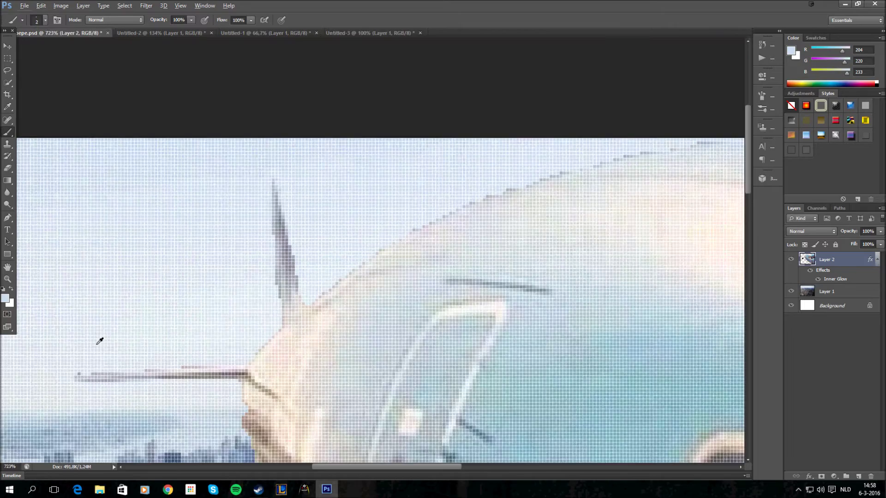
Step: Fit the image on screen and soften the plane's upper edge with a light sampled colour
key("ctrl+0")
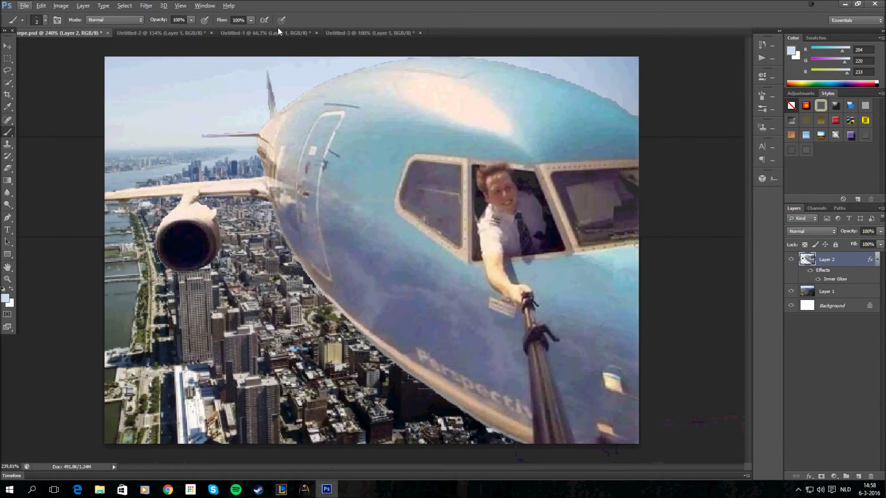
scroll(249, 62, "up", 1)
scroll(219, 95, "up", 3)
scroll(33, 86, "up", 1)
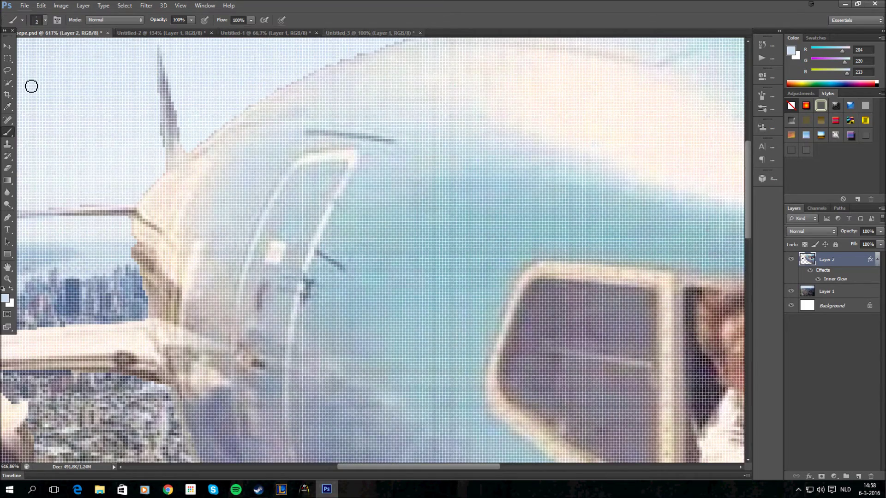
left_click(8, 106)
left_click(283, 89)
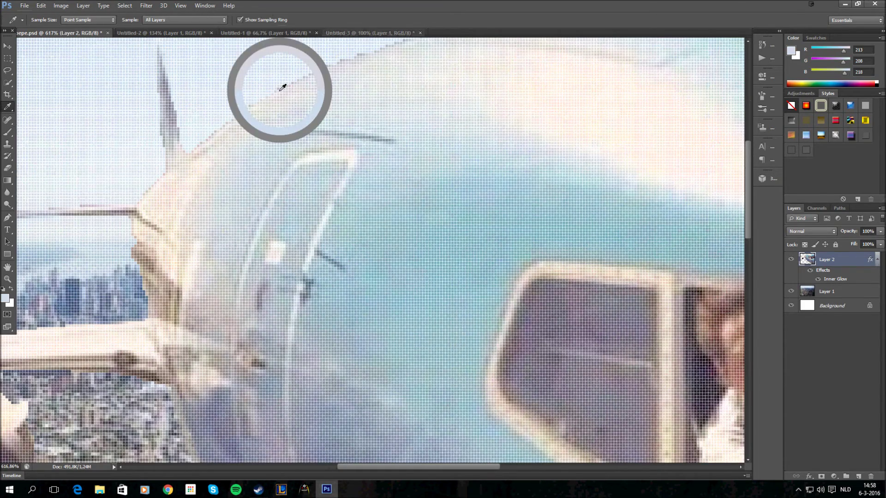
left_click(7, 131)
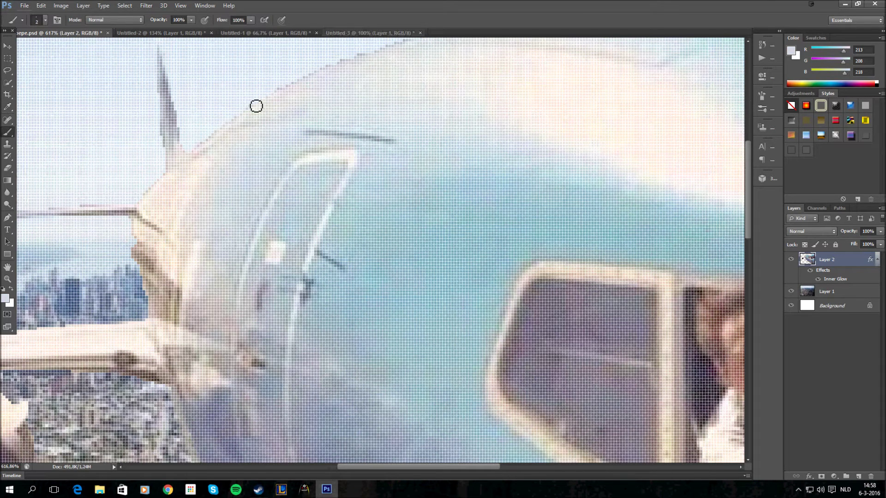
left_click_drag(257, 106, 415, 44)
left_click_drag(381, 465, 495, 466)
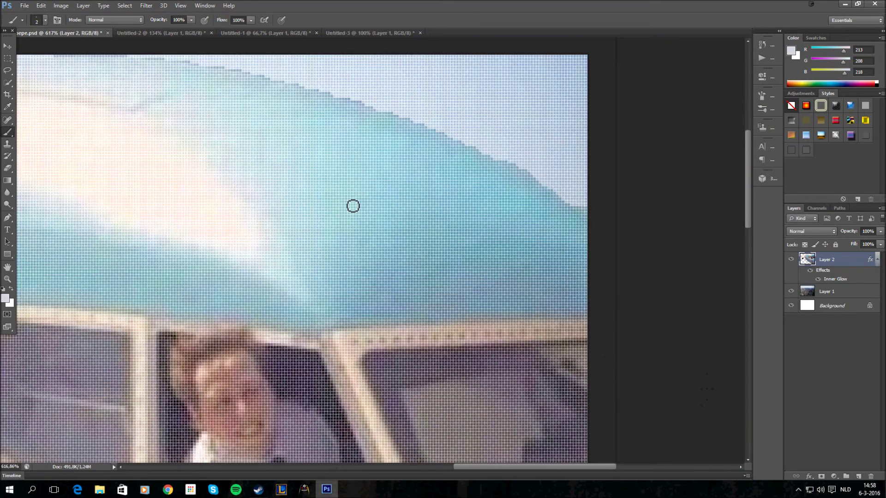
scroll(353, 206, "up", 2)
Step: Smooth the fuselage's jagged top edge with sampled blue, then resample its pale blue
left_click(7, 106)
left_click(509, 211)
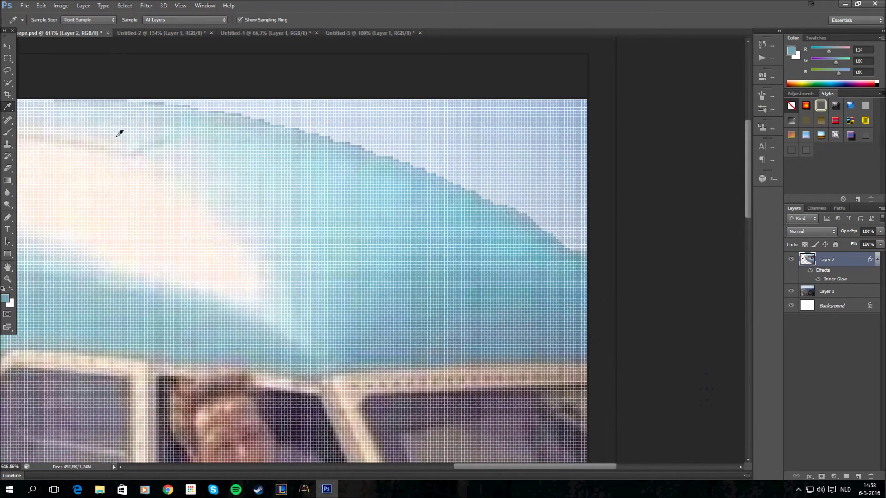
left_click(8, 132)
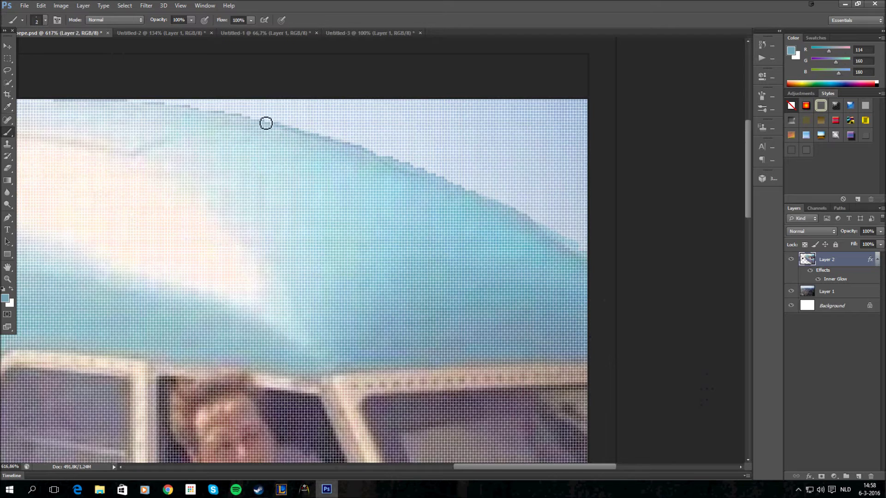
mouse_move(267, 122)
left_mouse_down()
mouse_move(158, 98)
mouse_move(232, 122)
mouse_move(217, 115)
left_mouse_up()
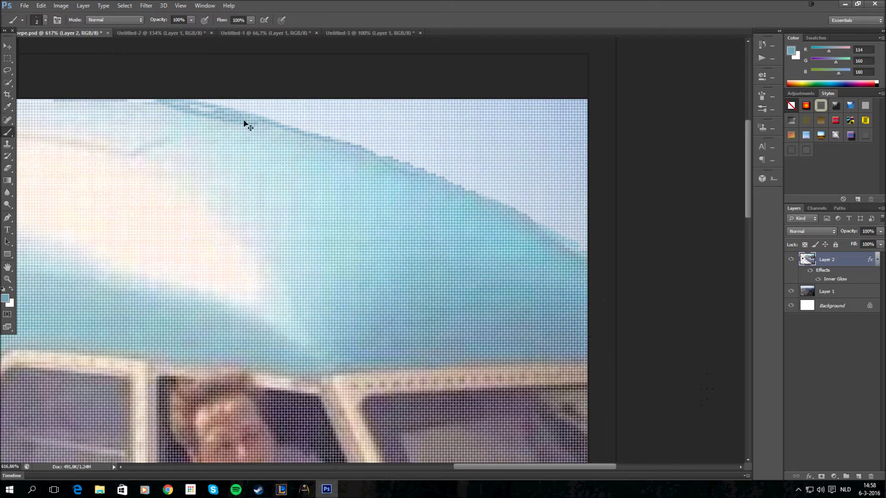
key("ctrl+z")
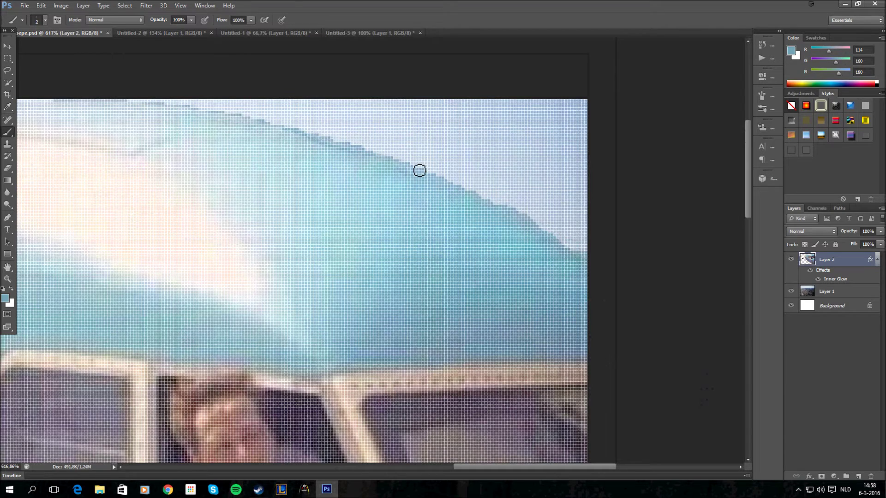
mouse_move(419, 171)
left_mouse_down()
mouse_move(591, 252)
mouse_move(572, 258)
left_mouse_up()
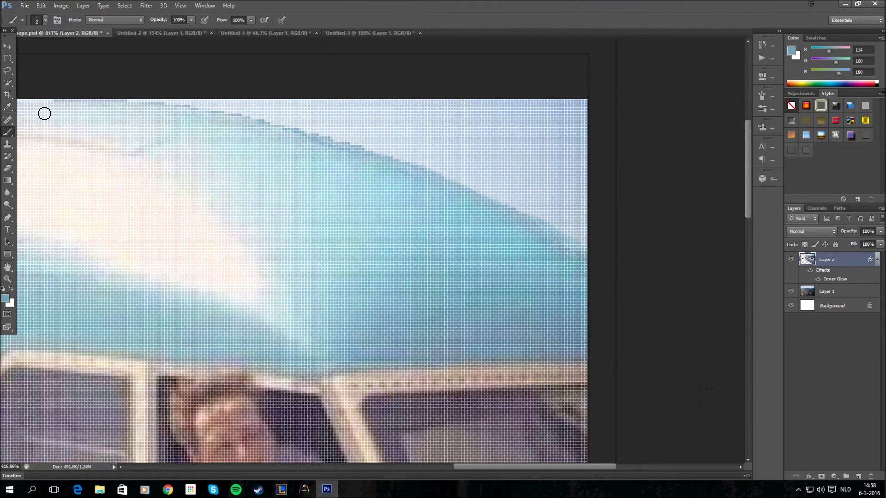
left_click(9, 106)
left_click(181, 106)
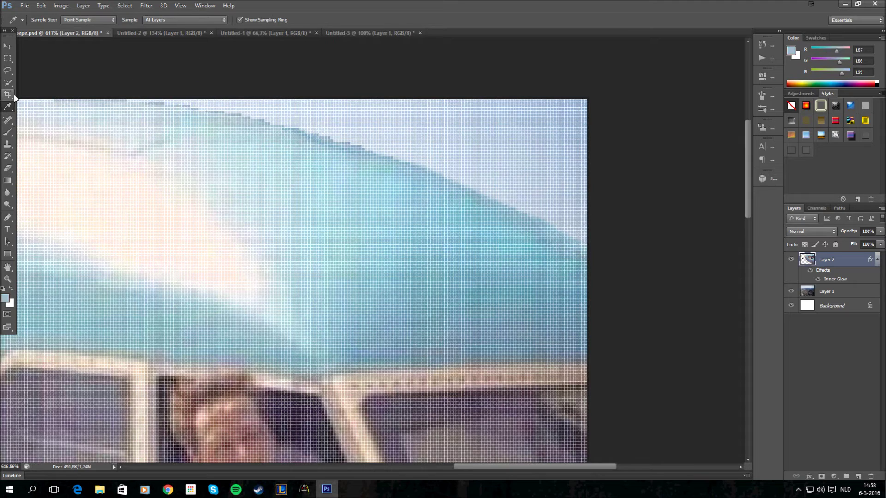
left_click(8, 131)
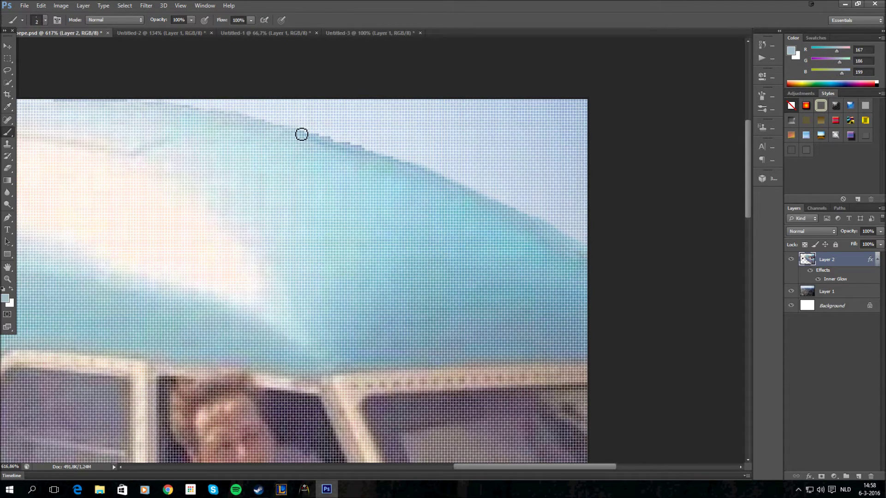
scroll(206, 196, "down", 2)
scroll(206, 196, "down", 2)
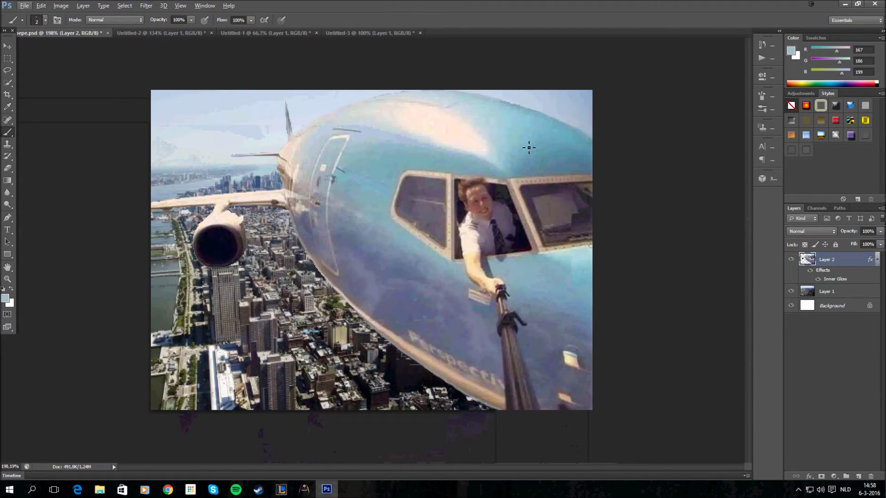
scroll(385, 73, "up", 2)
scroll(384, 73, "down", 1)
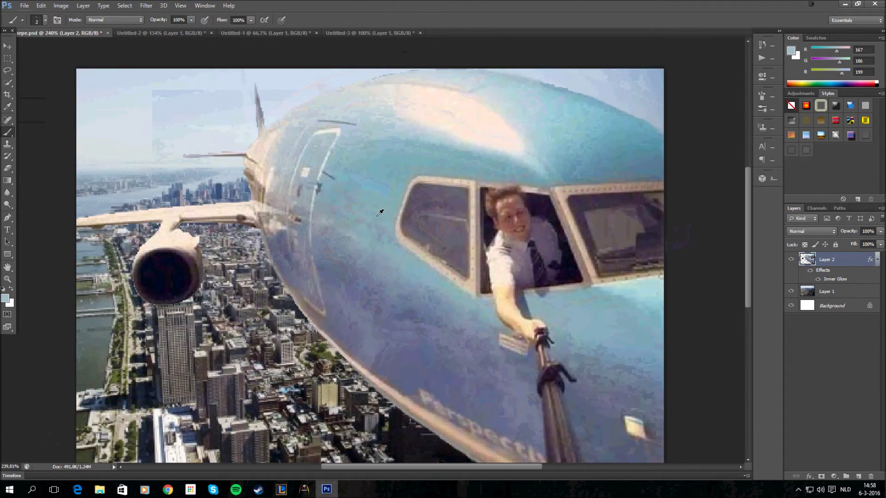
scroll(387, 55, "up", 2)
scroll(395, 31, "up", 2)
scroll(396, 37, "up", 2)
scroll(613, 152, "up", 3)
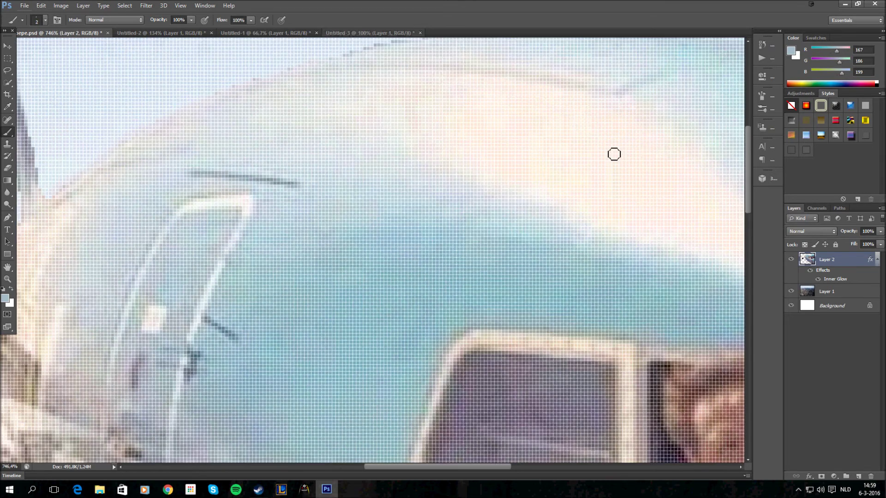
scroll(588, 136, "up", 2)
scroll(588, 137, "up", 1)
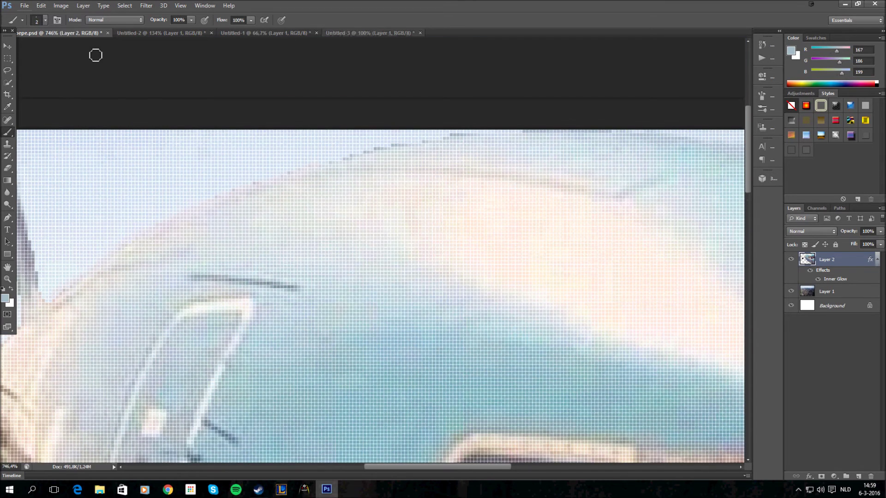
Step: Resample a paler tone for the fuselage top, then bring up the twin towers image
left_click(9, 106)
left_click(8, 131)
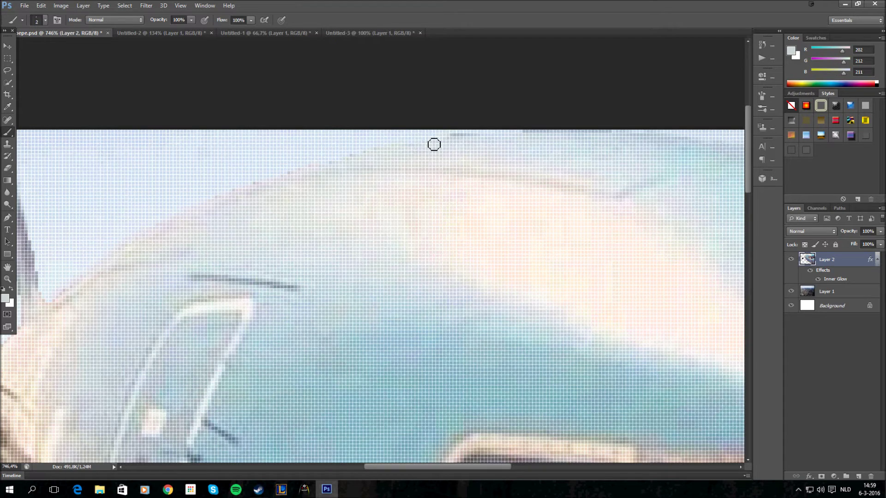
scroll(350, 178, "down", 1)
scroll(350, 179, "down", 10)
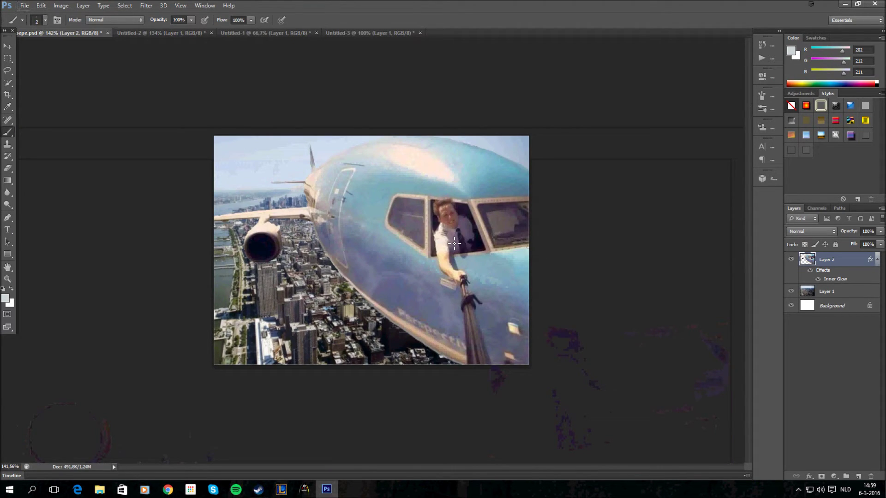
scroll(454, 242, "up", 1)
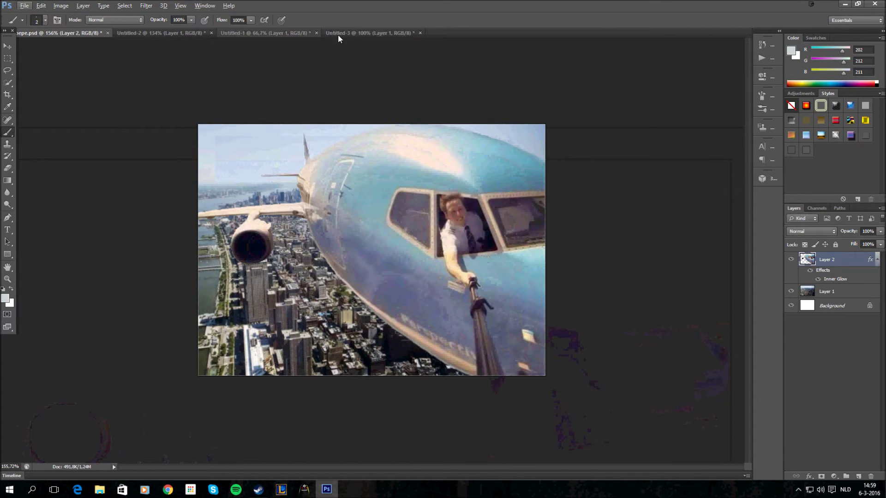
left_click(355, 33)
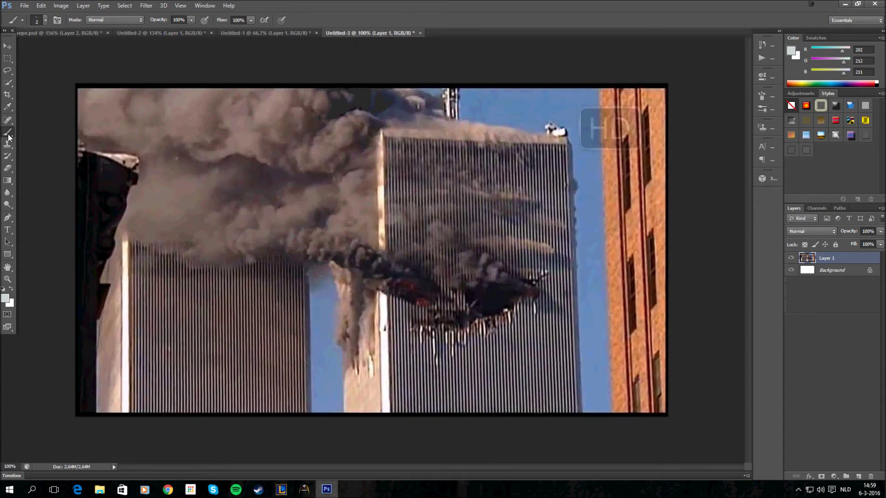
Step: With a 34 px Quick Selection brush, select and delete the right cockpit window glass
left_click(8, 84)
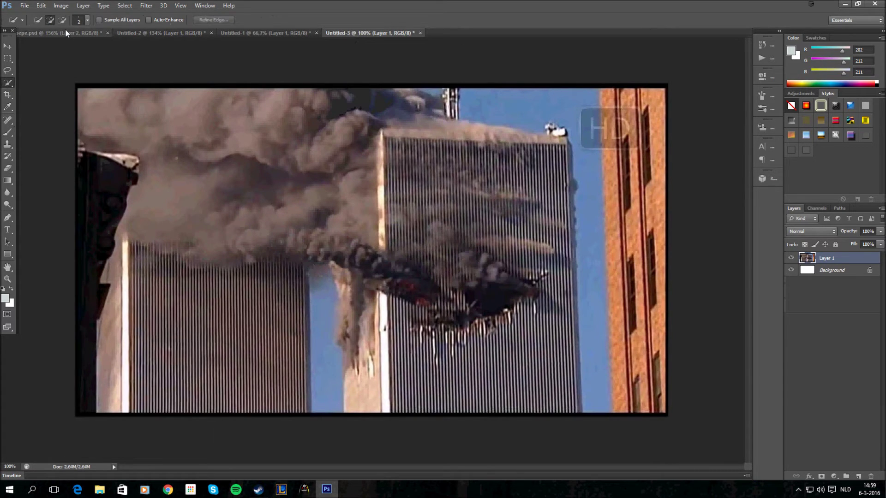
left_click(79, 20)
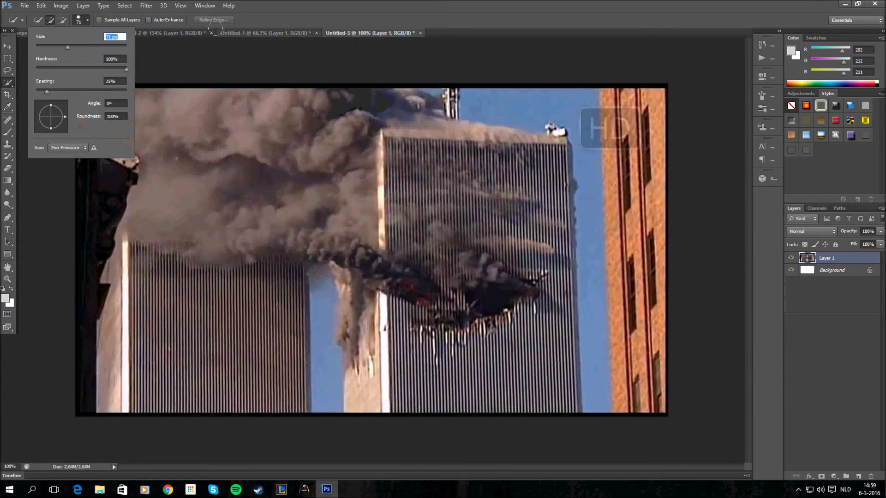
left_click(100, 32)
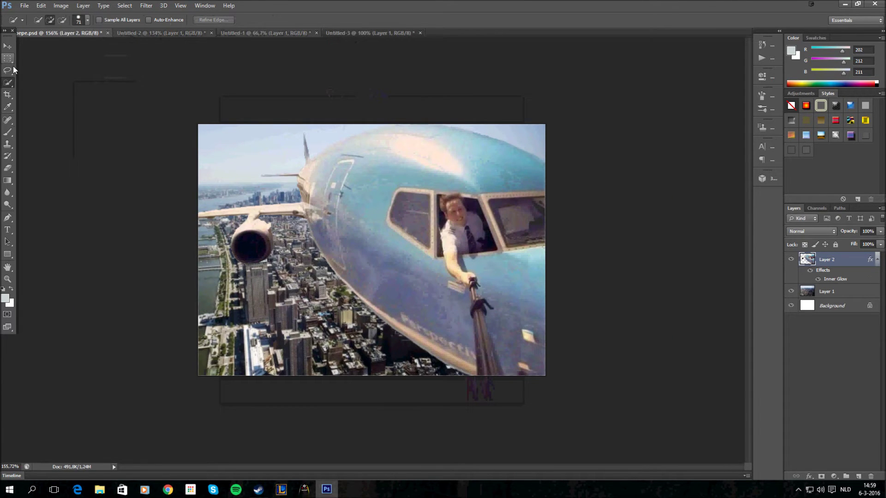
left_click(87, 19)
left_click_drag(67, 35, 58, 47)
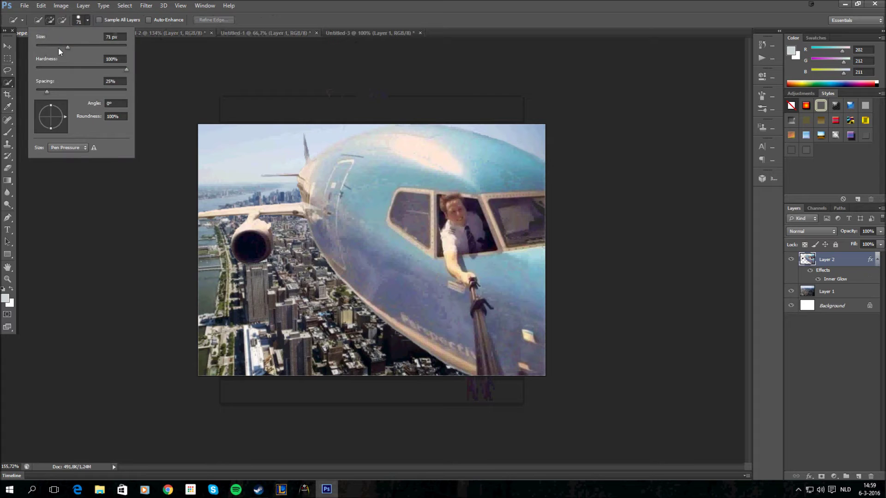
left_click(515, 221)
left_click_drag(514, 220, 579, 233)
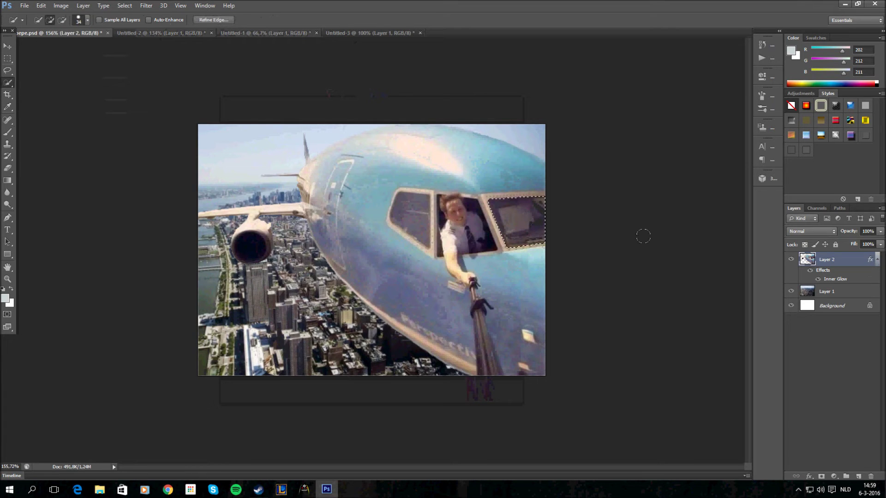
key("Delete")
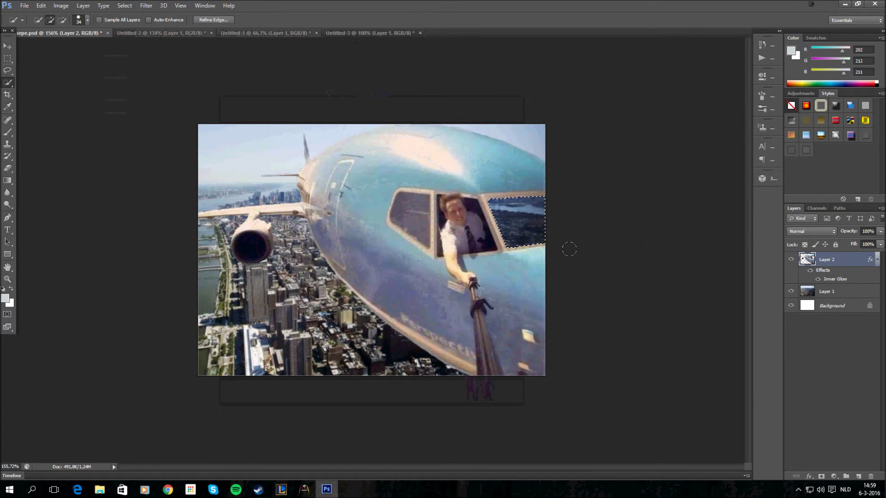
left_click(340, 36)
Step: Quick-select both twin towers in Untitled-3 and paste them into the pepe.psd composite
mouse_move(251, 257)
left_mouse_down()
mouse_move(232, 339)
mouse_move(303, 365)
mouse_move(311, 294)
mouse_move(180, 408)
mouse_move(208, 313)
mouse_move(258, 334)
mouse_move(409, 269)
mouse_move(431, 227)
mouse_move(441, 312)
mouse_move(526, 107)
mouse_move(509, 283)
mouse_move(429, 374)
mouse_move(571, 278)
left_mouse_up()
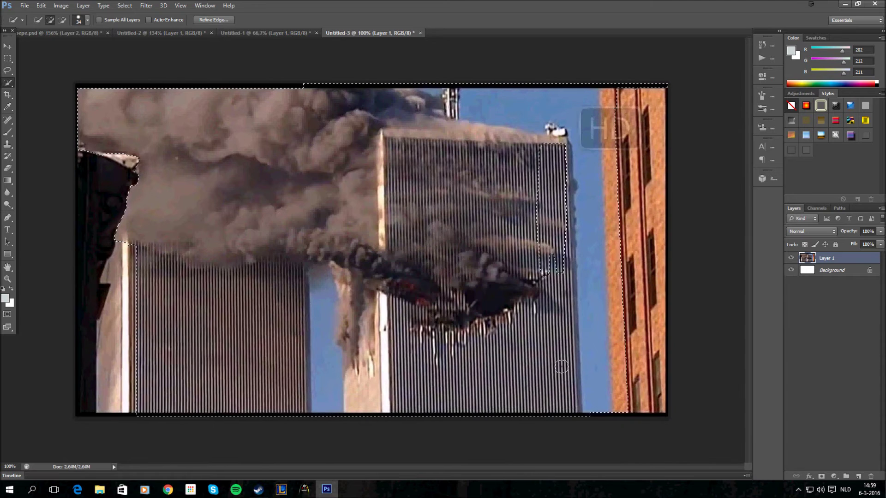
left_click_drag(571, 279, 554, 188)
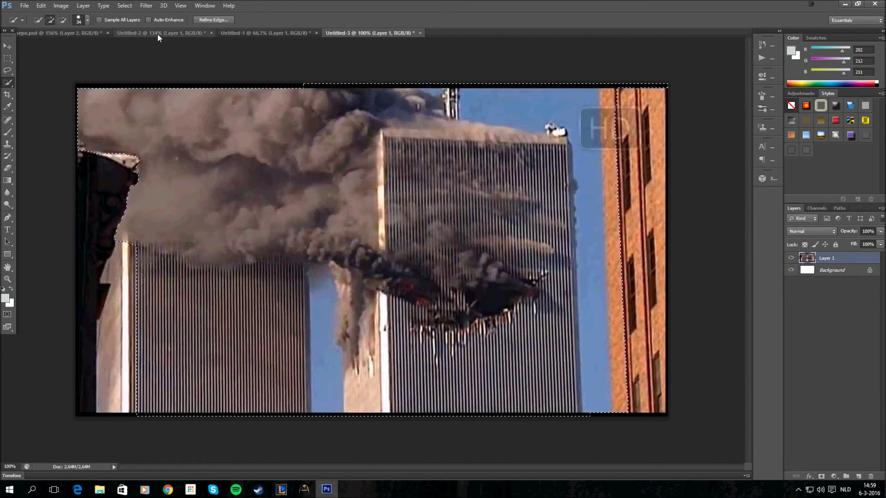
left_click(70, 32)
key("ctrl+v")
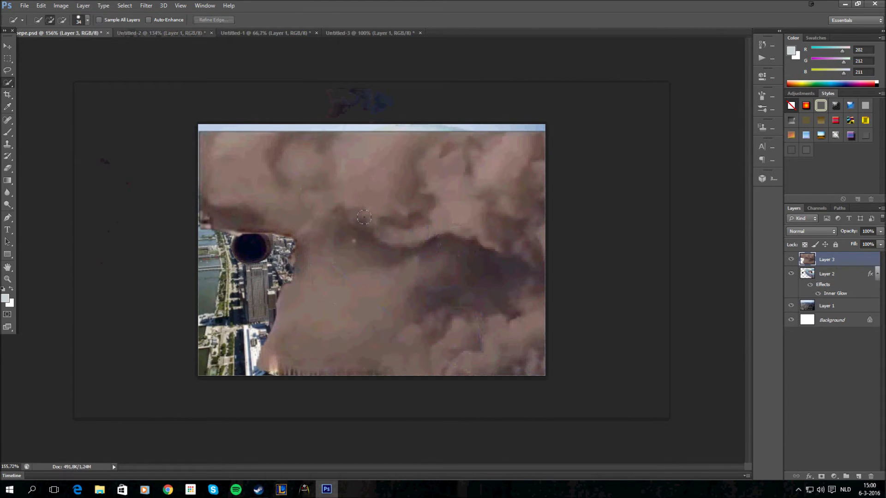
Step: Shrink Layer 3's towers, tilt them -15° into the right window, and place them below Layer 2
key("ctrl+t")
mouse_move(198, 123)
left_mouse_down()
mouse_move(574, 336)
mouse_move(456, 263)
left_mouse_up()
mouse_move(417, 232)
left_mouse_down()
mouse_move(601, 329)
mouse_move(488, 232)
mouse_move(503, 219)
left_mouse_up()
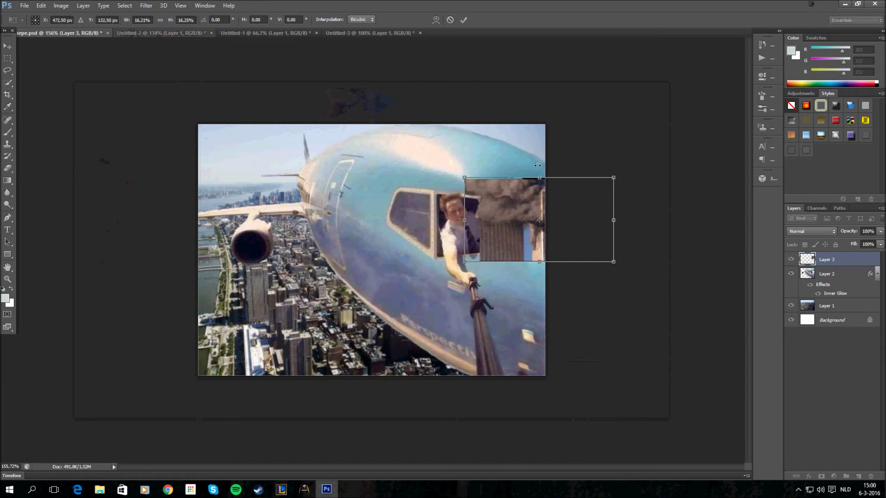
left_click_drag(537, 165, 579, 205)
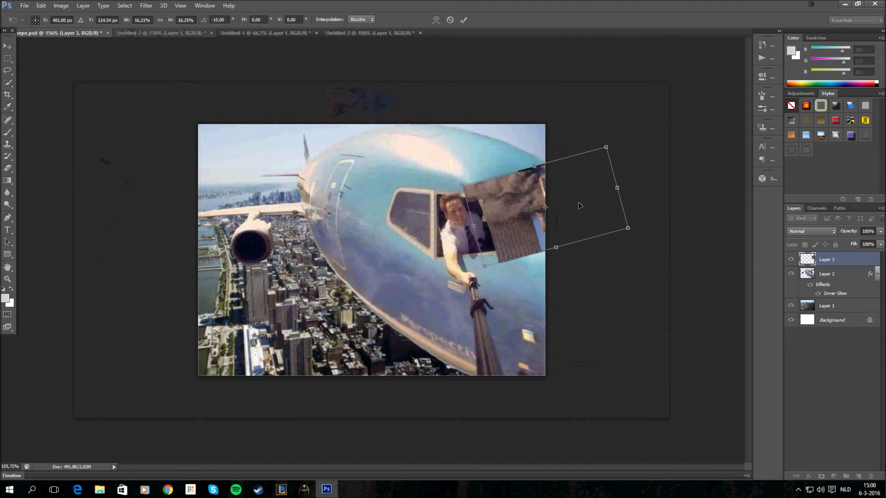
left_click_drag(606, 147, 566, 186)
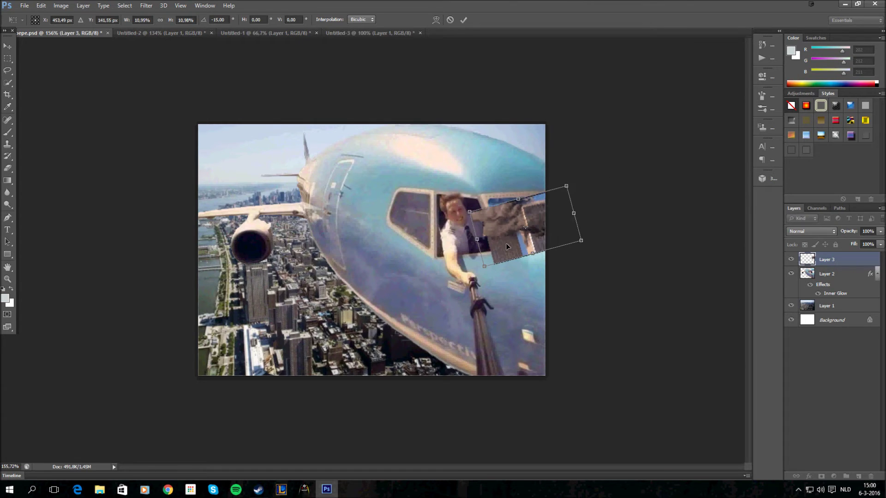
left_click_drag(507, 246, 509, 235)
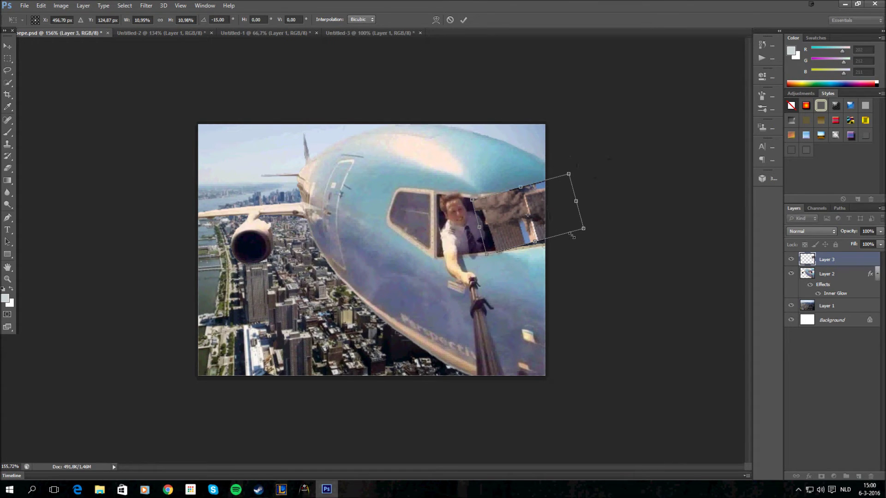
left_click_drag(583, 228, 593, 230)
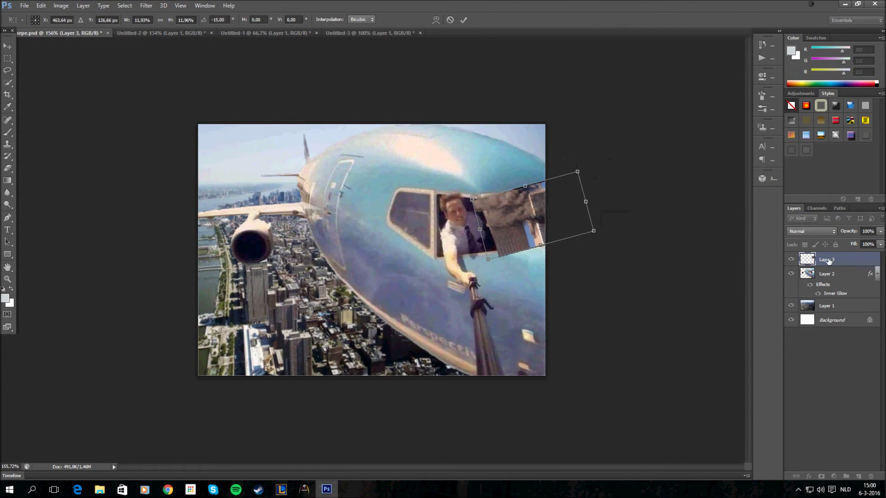
key("Return")
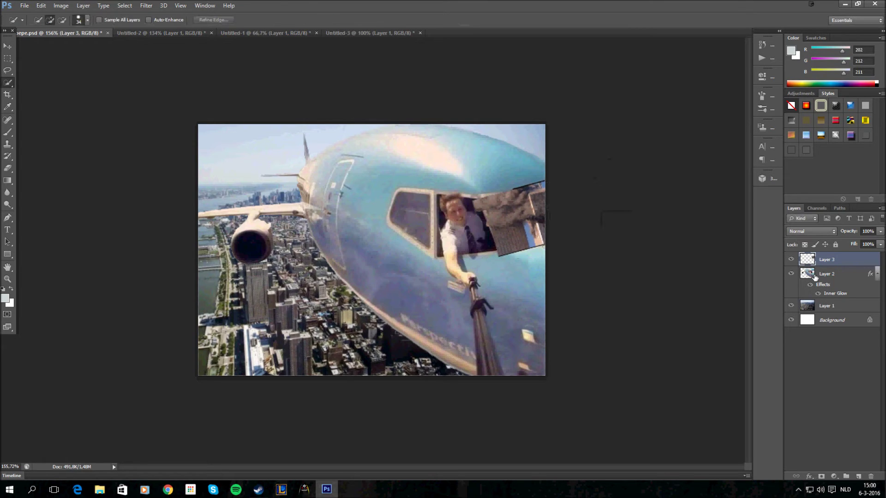
left_click_drag(841, 305, 842, 304)
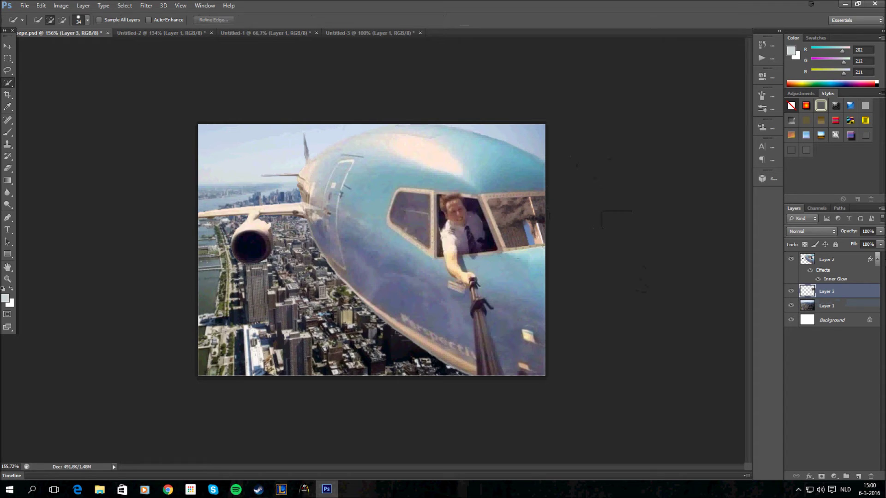
Step: Enable Color Overlay on the towers layer in Layer Style at about 44% opacity
right_click(830, 298)
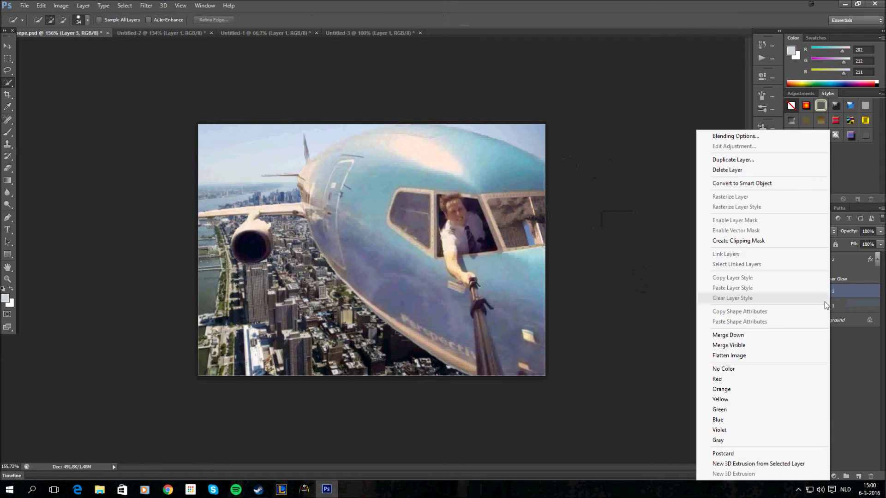
left_click(727, 136)
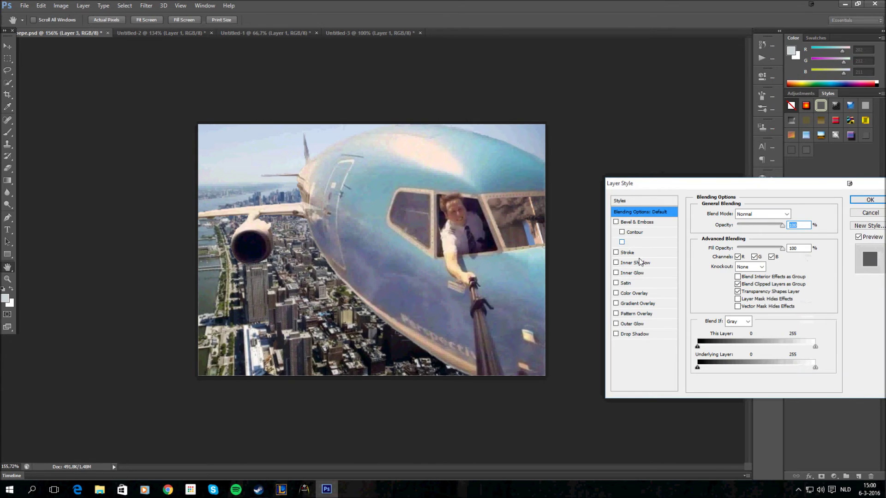
left_click(641, 295)
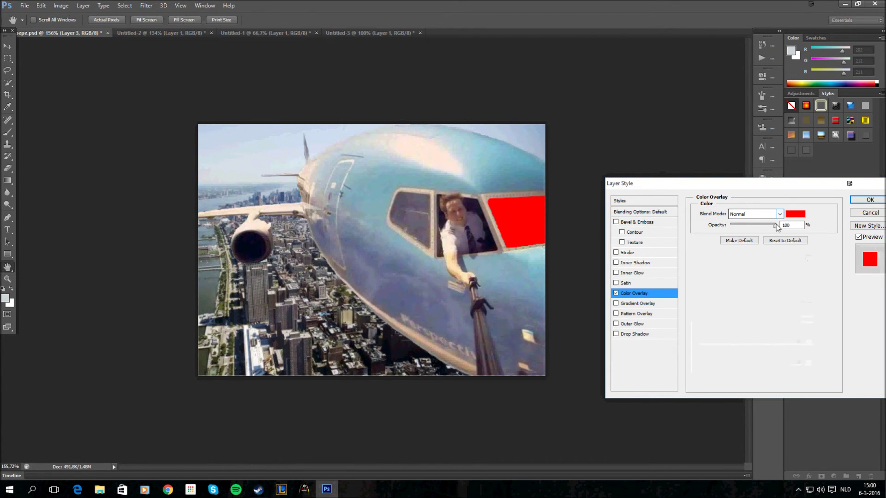
left_click_drag(777, 227, 749, 225)
Step: Set the overlay colour to a purplish-grey sampled from the photo, raise its opacity slightly, and apply
left_click(795, 213)
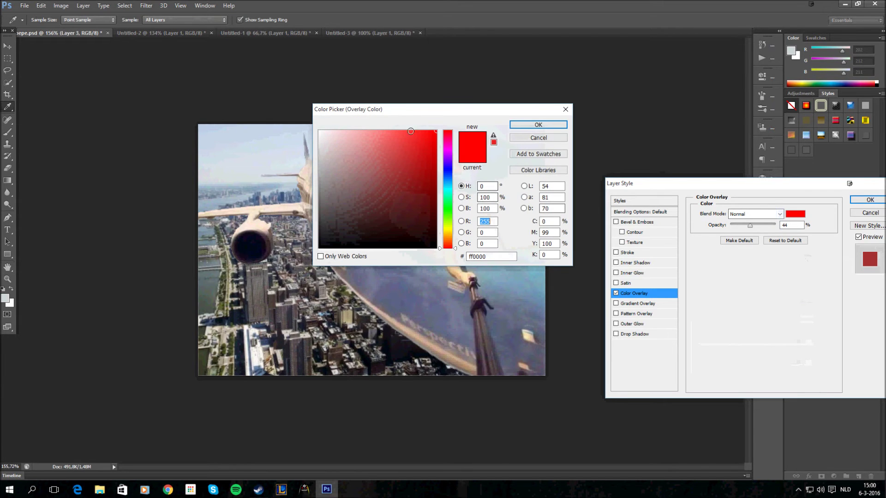
left_click_drag(410, 110, 203, 140)
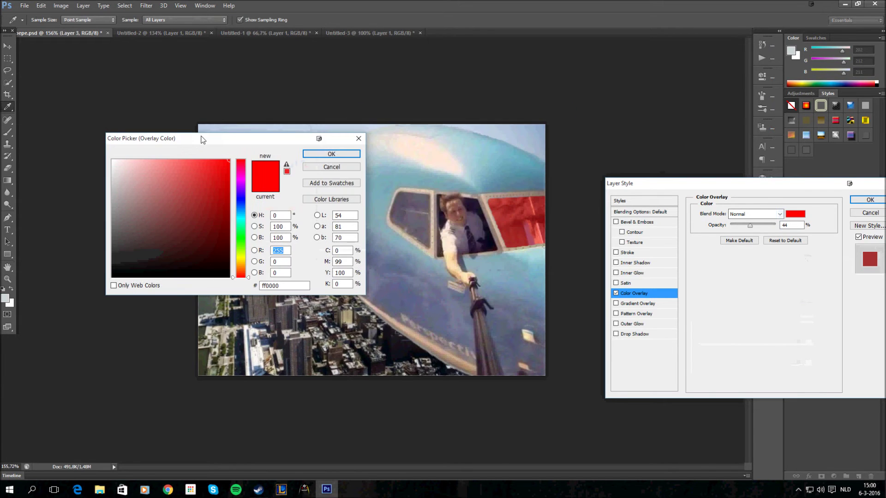
left_click(423, 202)
left_click(331, 154)
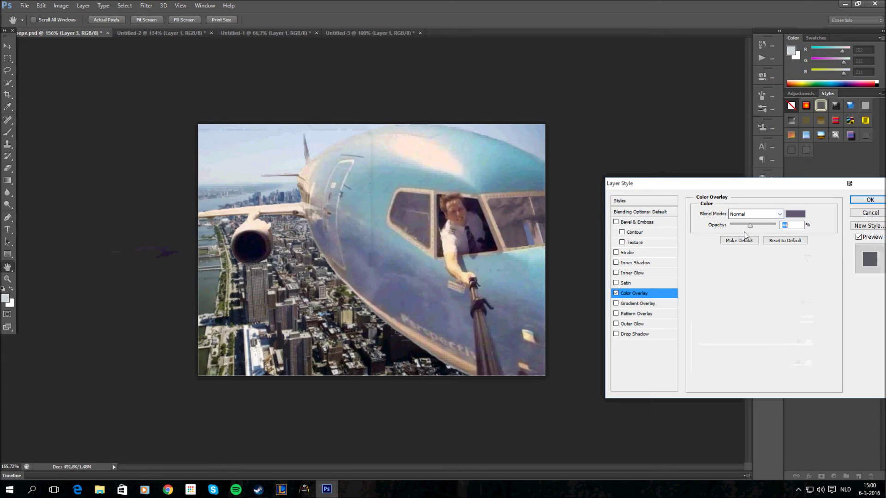
left_click_drag(750, 226, 757, 227)
left_click(862, 202)
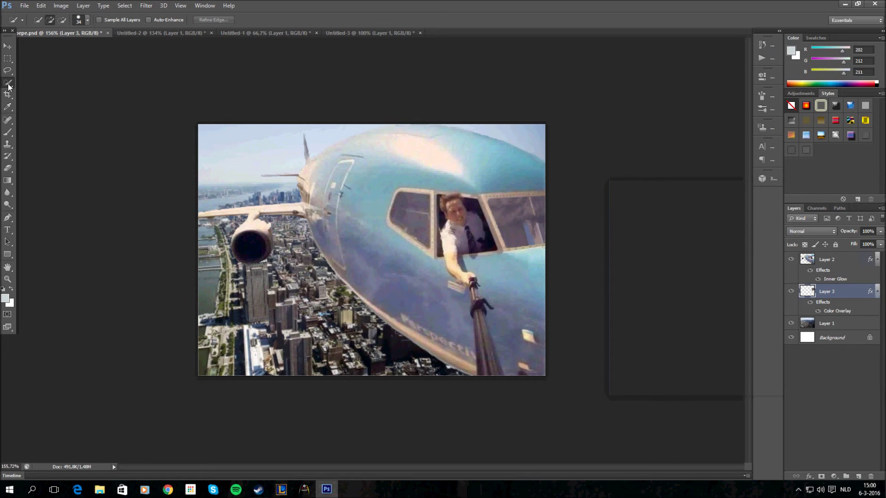
Step: Draw a rectangular marquee around the right cockpit window
left_click(8, 58)
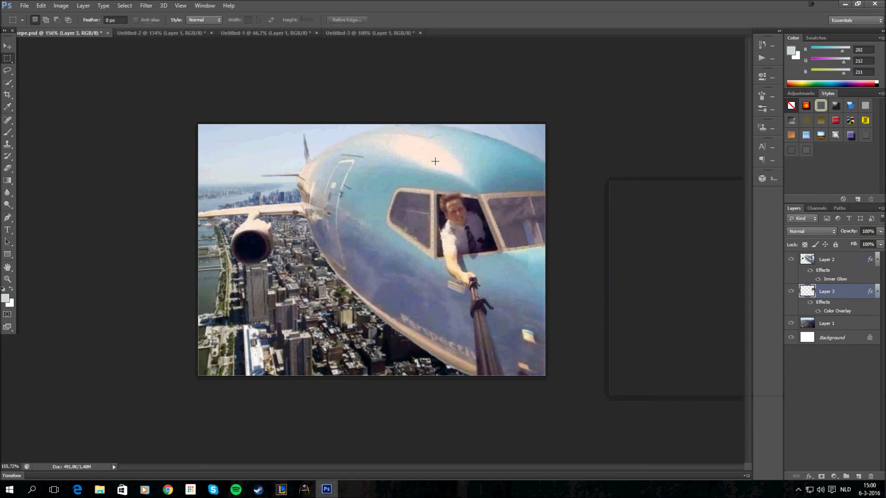
left_click_drag(480, 184, 594, 280)
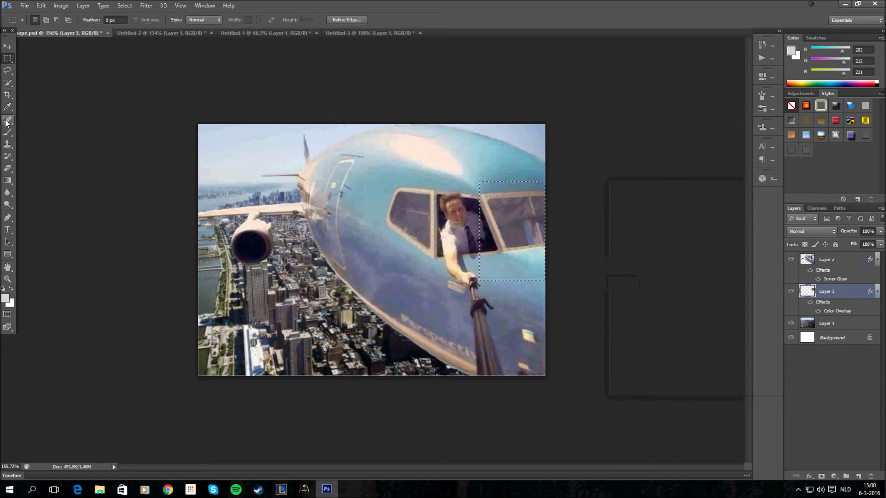
left_click(8, 181)
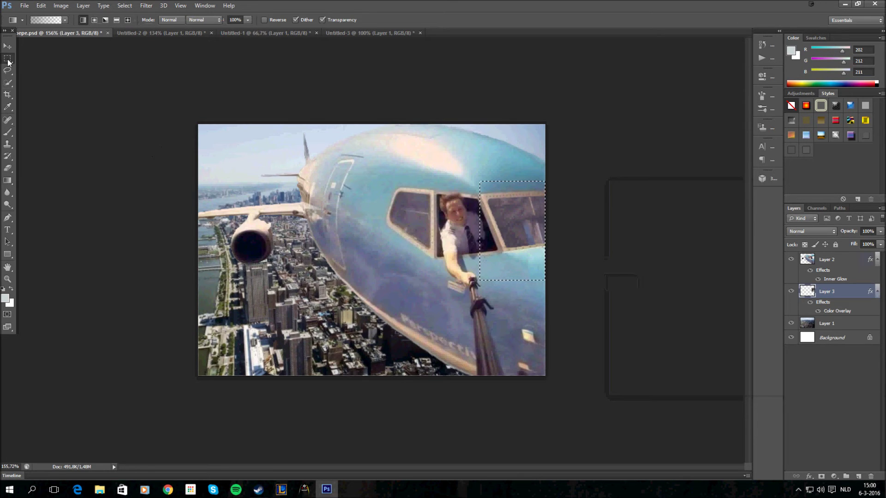
Step: Deselect the rectangular selection and switch to the Untitled-1 Bush portrait
key("m")
right_click(551, 270)
right_click(513, 256)
left_click(524, 260)
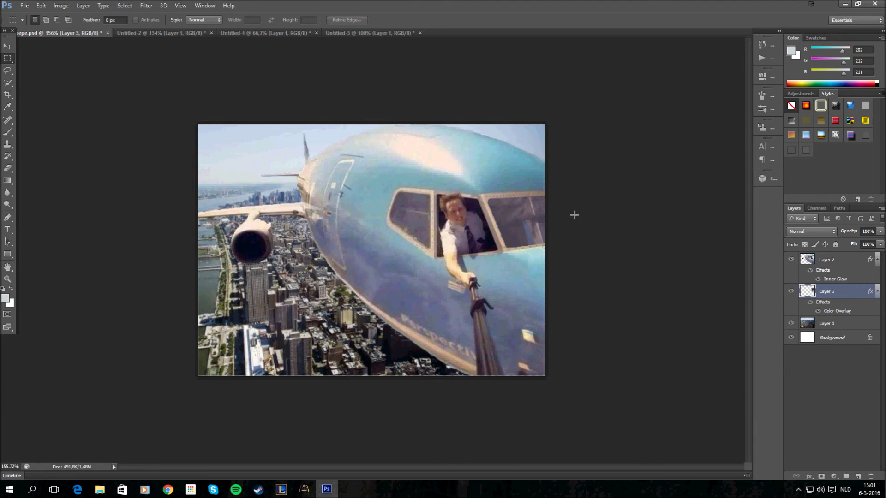
left_click(263, 33)
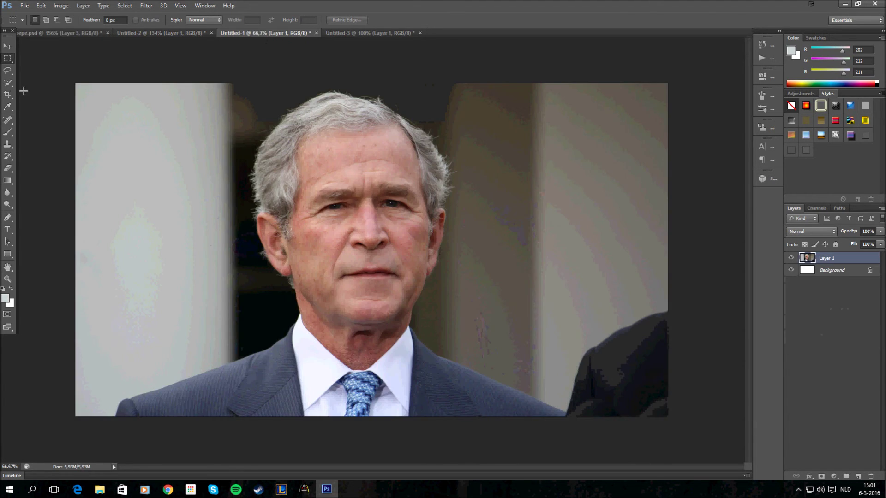
Step: Quick-select Bush's head down to the chin, excluding the neck, and paste it into the composite
left_click(8, 82)
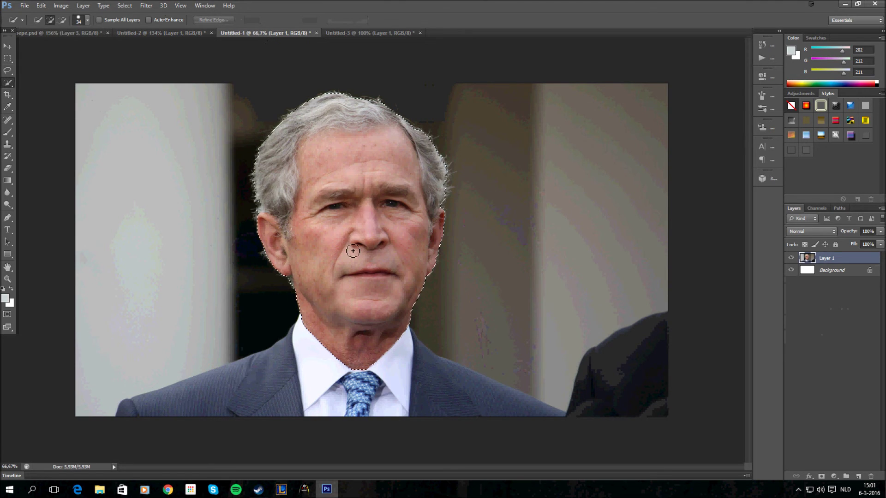
left_click_drag(294, 162, 393, 268)
mouse_move(415, 326)
left_mouse_down()
mouse_move(386, 339)
mouse_move(346, 340)
mouse_move(295, 312)
mouse_move(304, 313)
mouse_move(293, 300)
mouse_move(341, 333)
left_mouse_up()
mouse_move(415, 303)
left_mouse_down()
mouse_move(358, 319)
mouse_move(332, 310)
left_mouse_up()
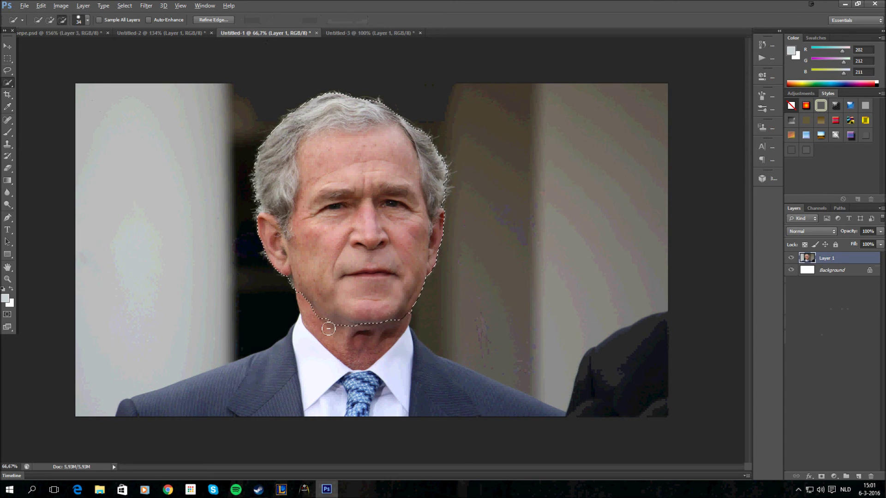
key("alt")
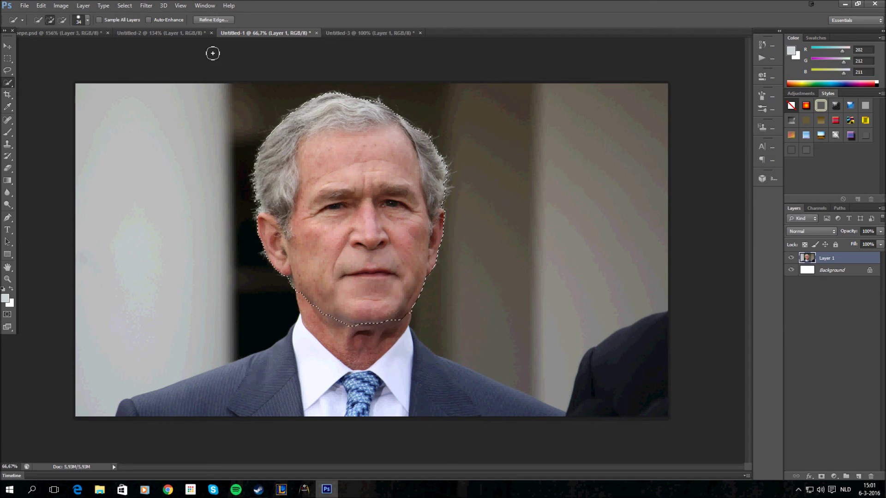
left_click(84, 32)
key("ctrl+v")
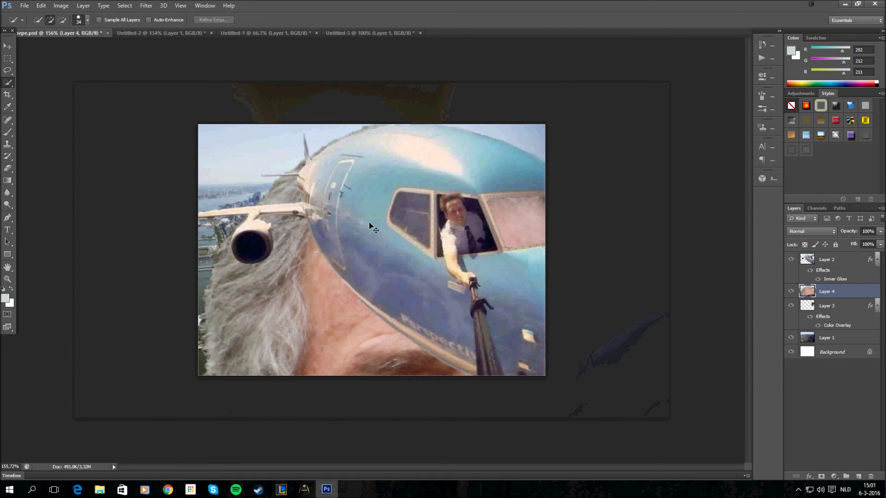
Step: Scale the pasted face down to about 7% with Free Transform
key("ctrl+t")
left_click_drag(655, 124, 377, 454)
left_click_drag(320, 458, 391, 135)
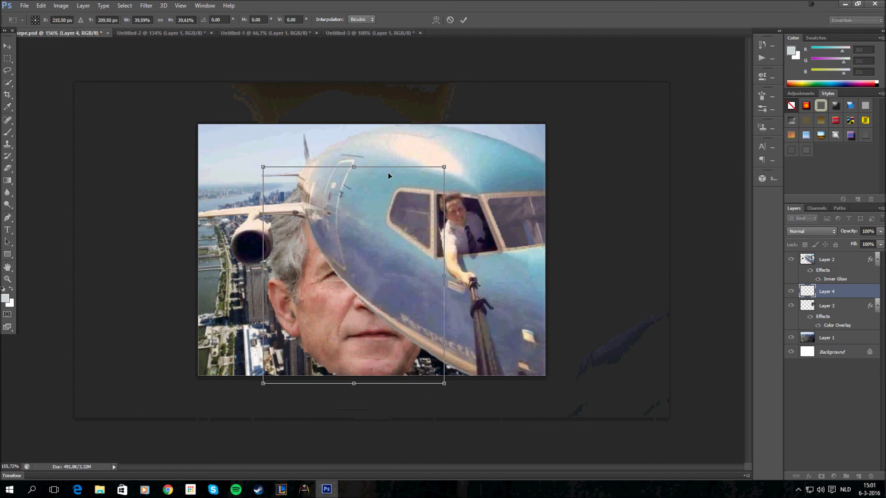
left_click_drag(443, 164, 318, 318)
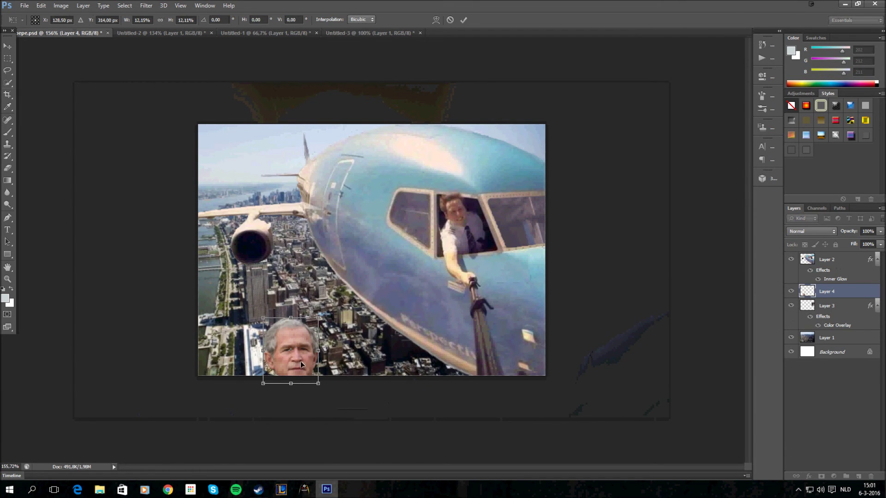
left_click_drag(300, 361, 317, 283)
left_click_drag(336, 236, 313, 263)
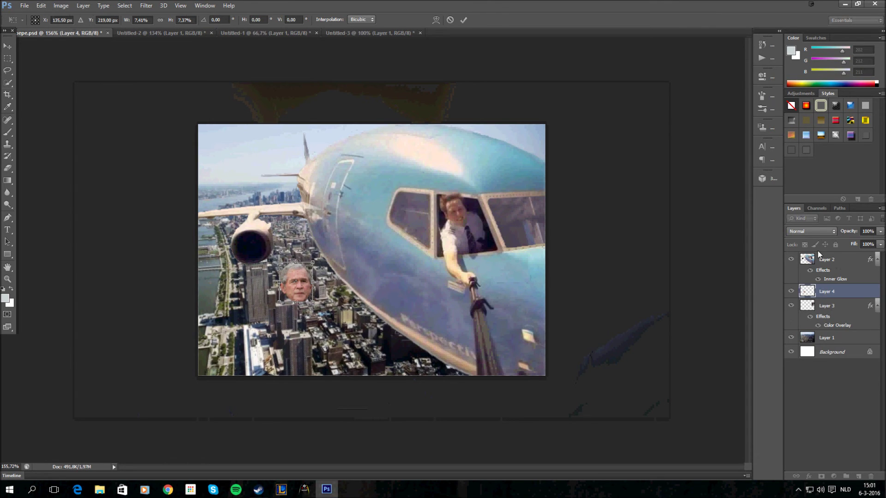
left_click(464, 18)
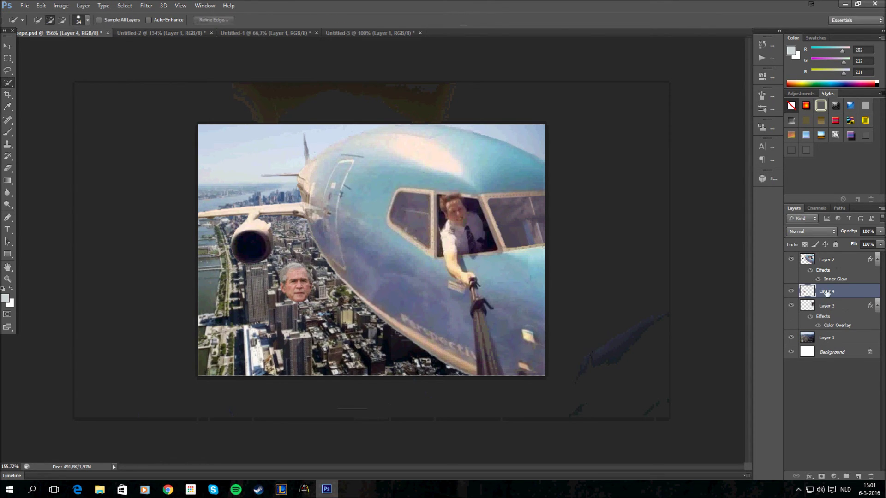
Step: Move Layer 4 to the top and place Bush's head, tilted -15°, over the pilot
left_click_drag(827, 293, 826, 255)
left_click(9, 45)
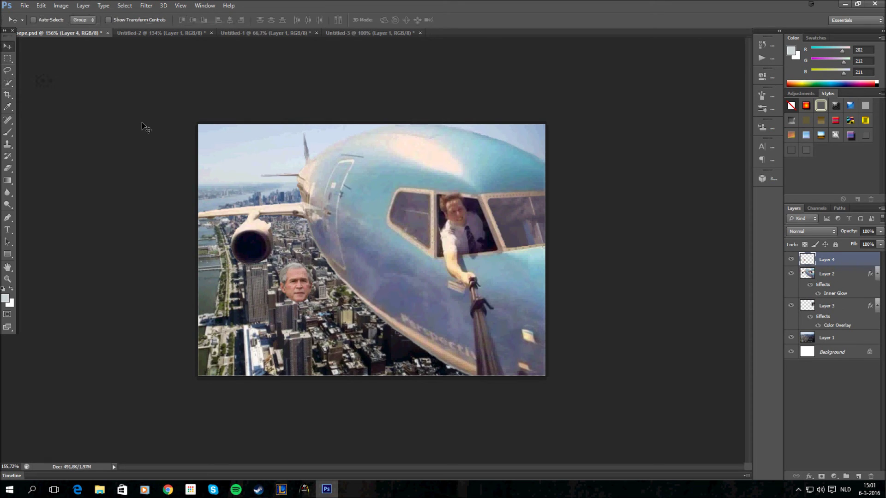
mouse_move(303, 286)
left_mouse_down()
mouse_move(455, 207)
mouse_move(469, 191)
mouse_move(440, 182)
left_mouse_up()
key("ctrl+t")
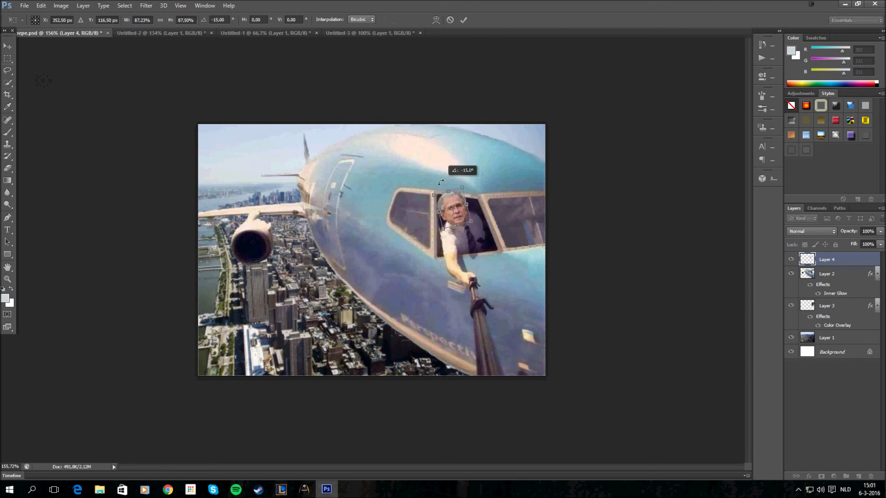
left_click(463, 19)
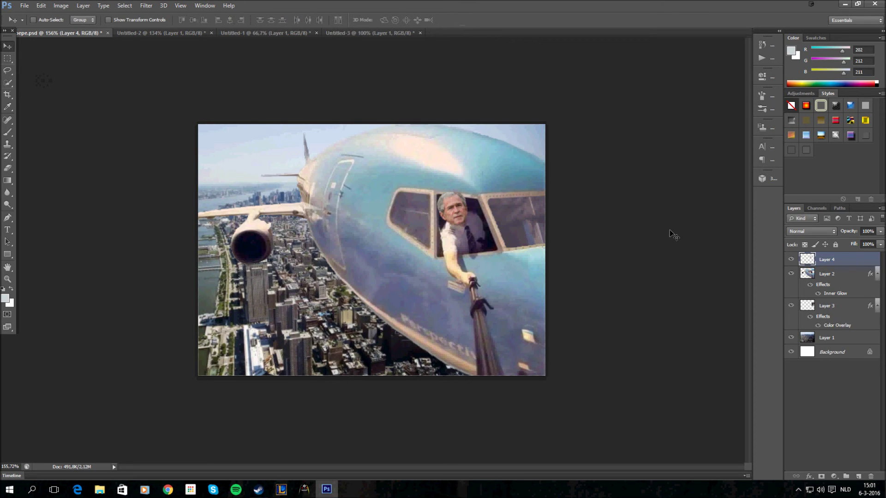